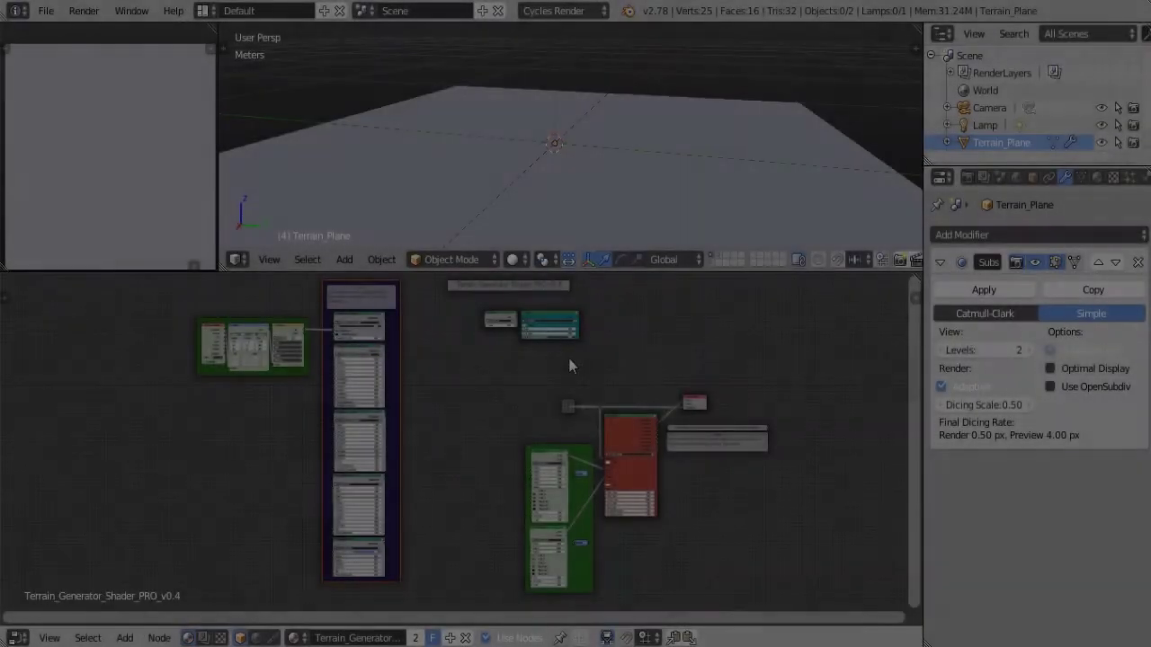
Switch both the 3D view and the small preview to Rendered shading
key(z)
click(648, 151)
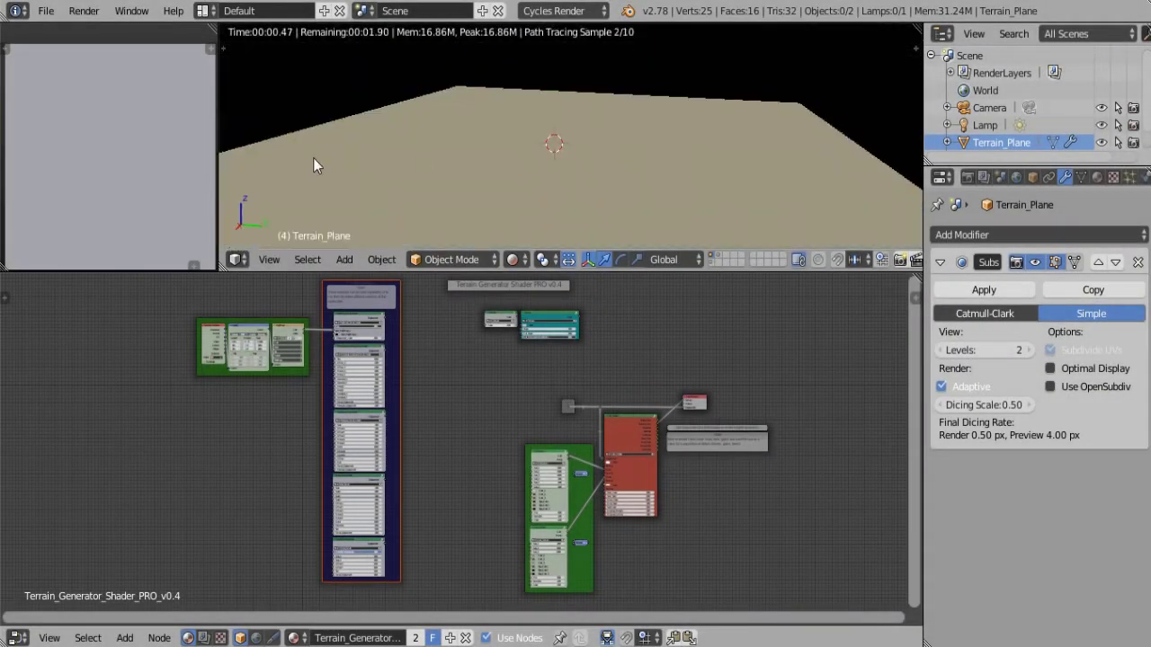
key(z)
click(292, 127)
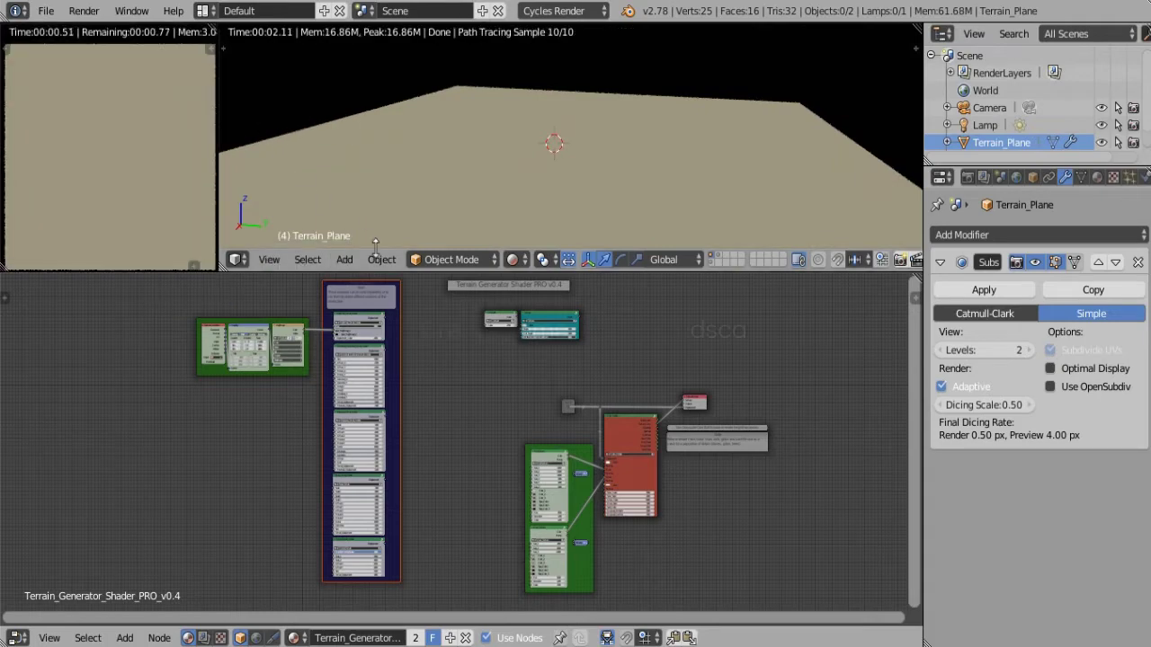
Link the Procedurally_Generated_Terrain_module's Displacement output to the Input node
scroll(514, 420, up, 1)
scroll(544, 407, up, 2)
scroll(553, 401, up, 1)
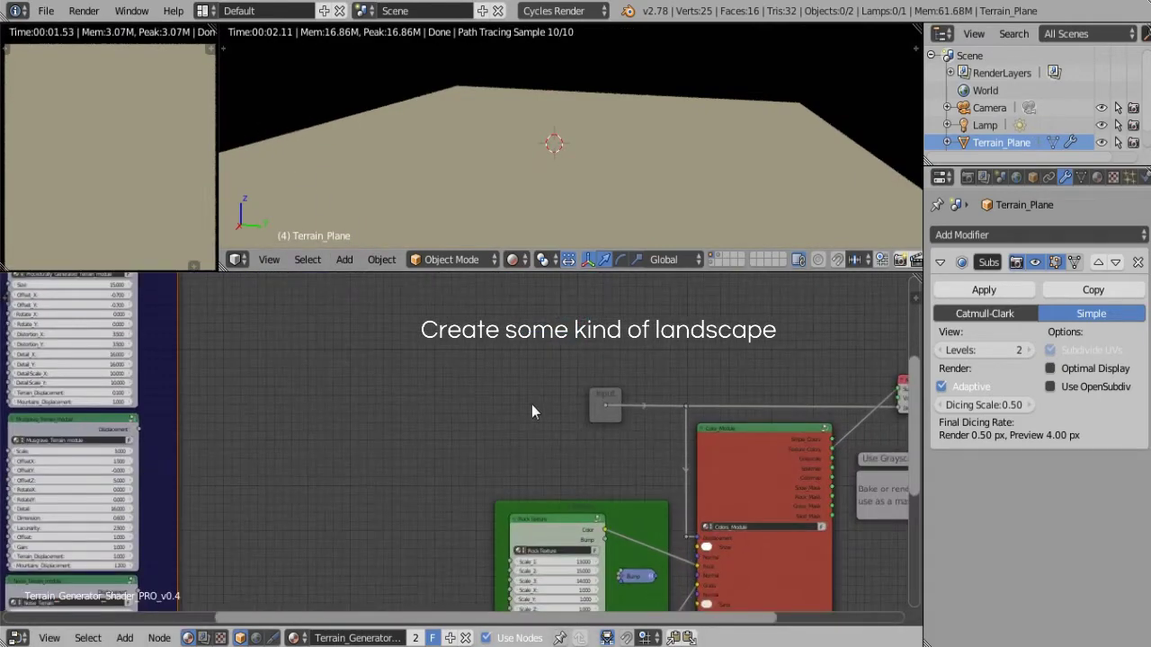
drag(605, 404, 377, 329)
middle_drag(215, 338, 276, 398)
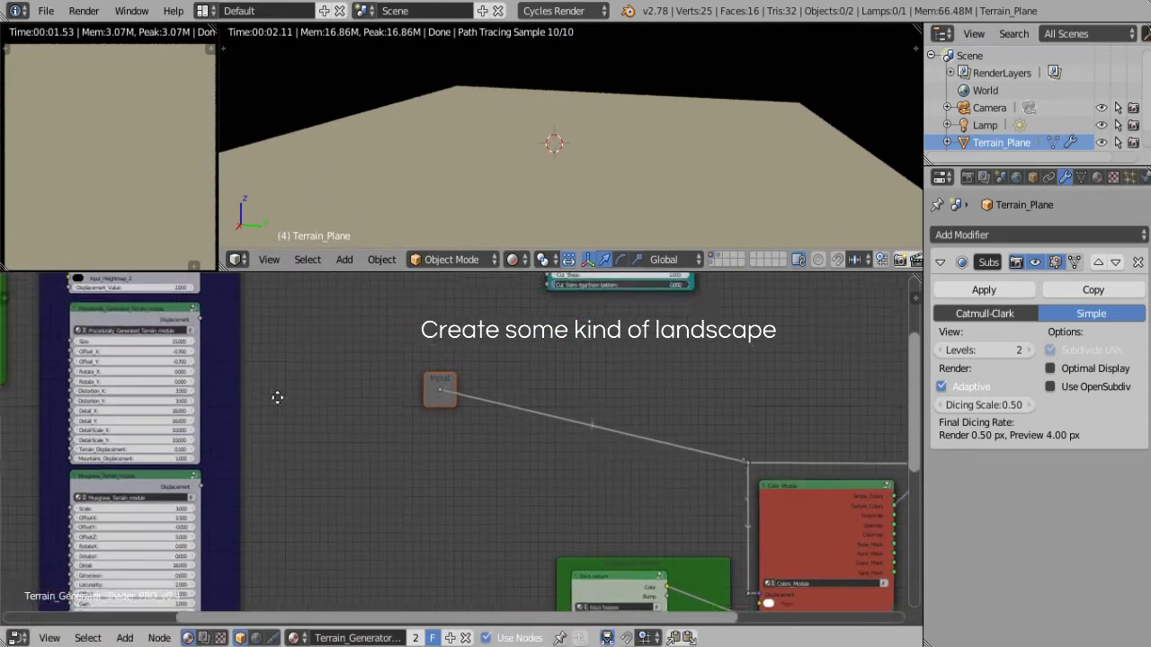
scroll(277, 398, up, 2)
scroll(288, 399, up, 1)
drag(273, 348, 760, 490)
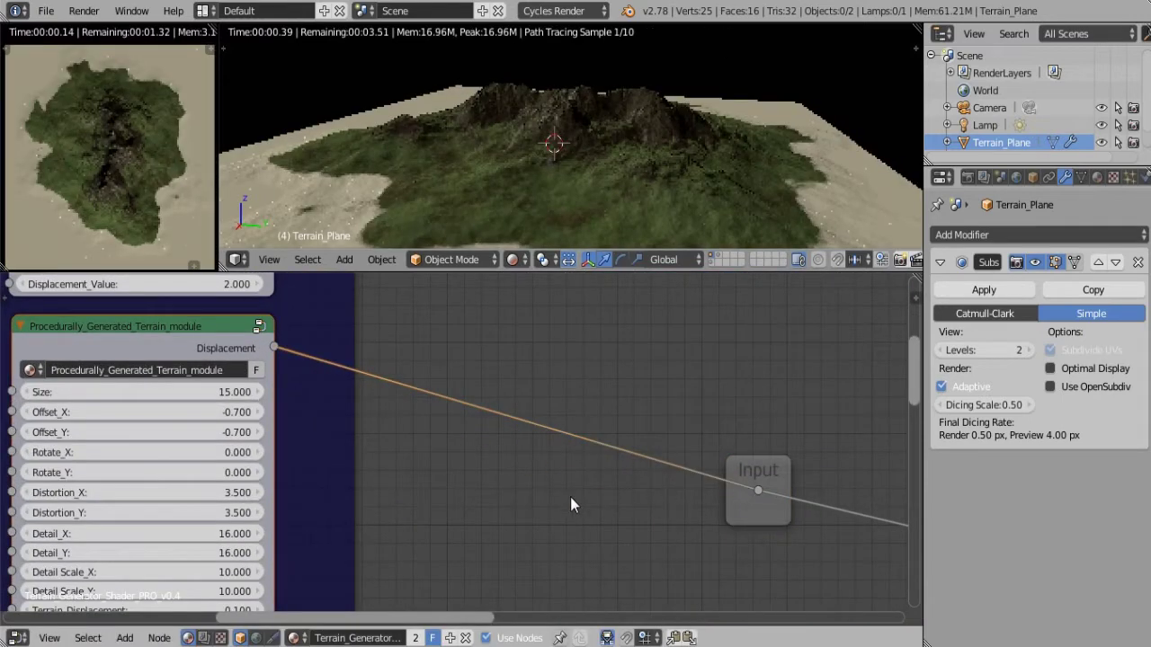
middle_drag(570, 496, 536, 444)
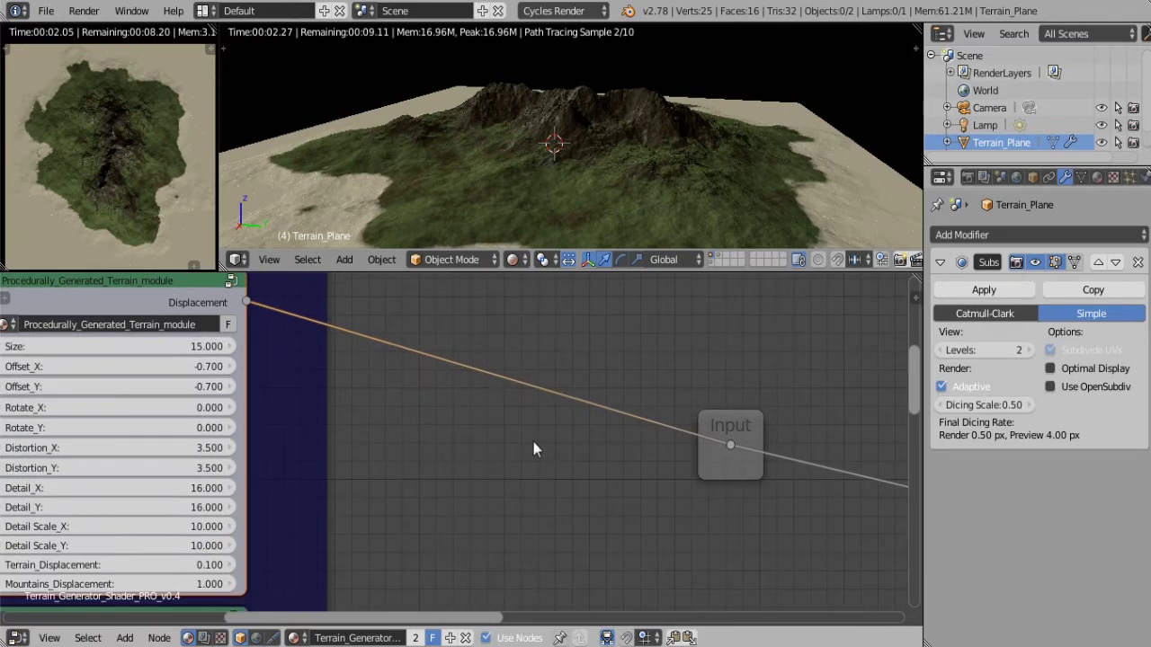
Return to solid shading and insert a MixRGB node onto the link feeding the Input node
key(z)
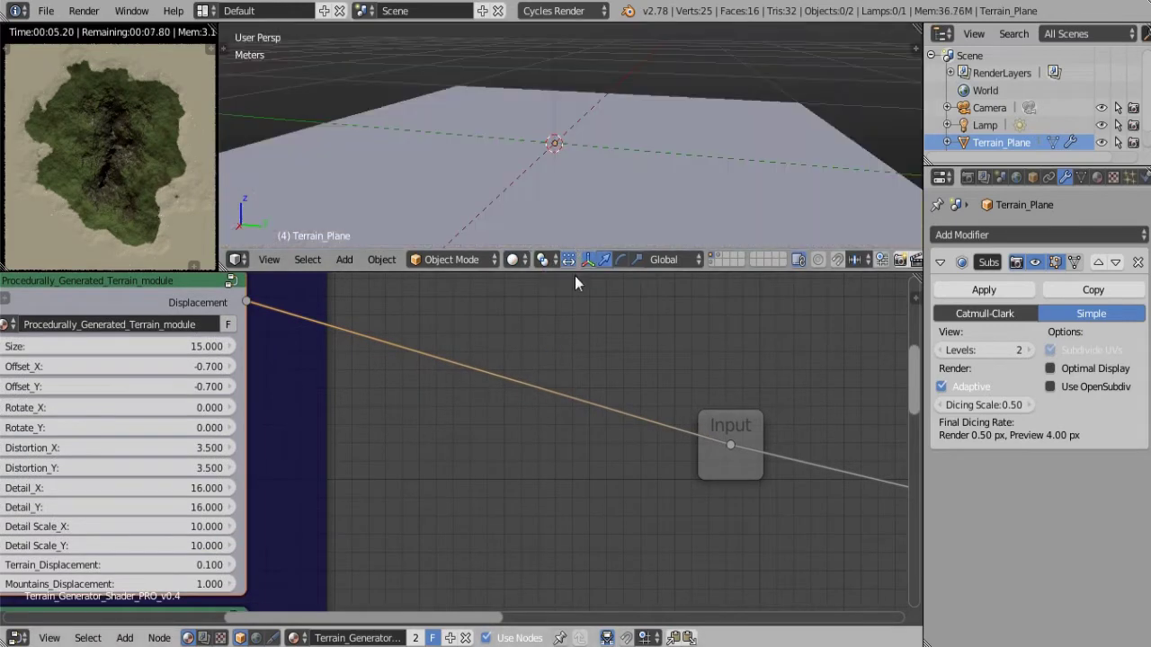
middle_drag(466, 444, 470, 413)
key(shift+a)
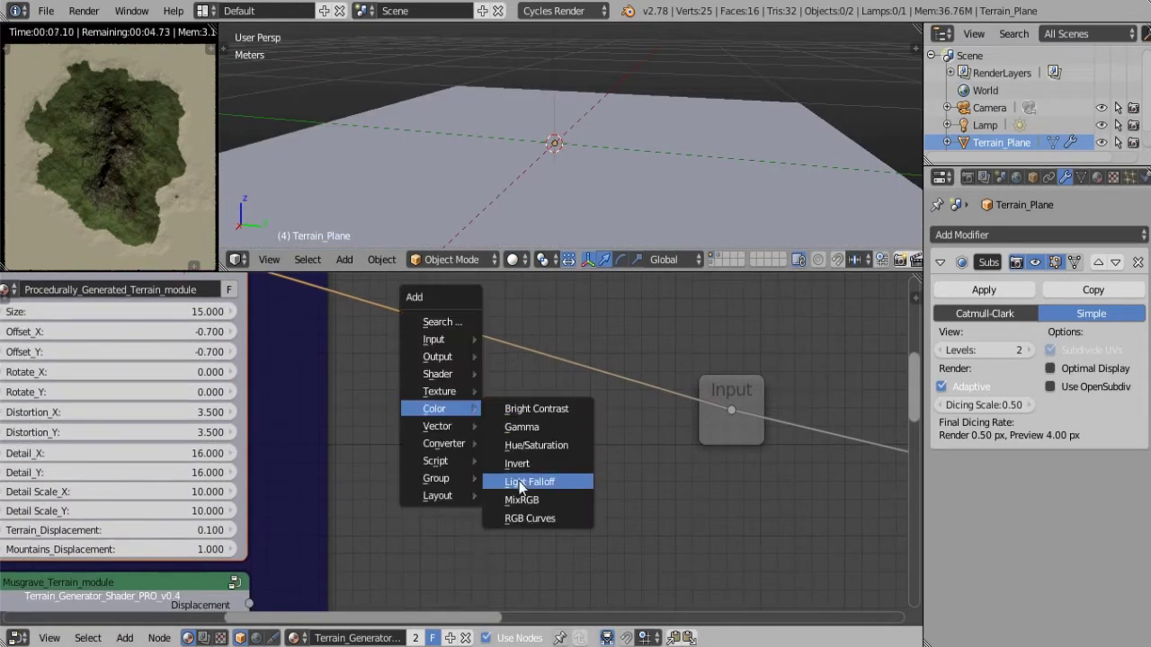
click(522, 500)
click(443, 431)
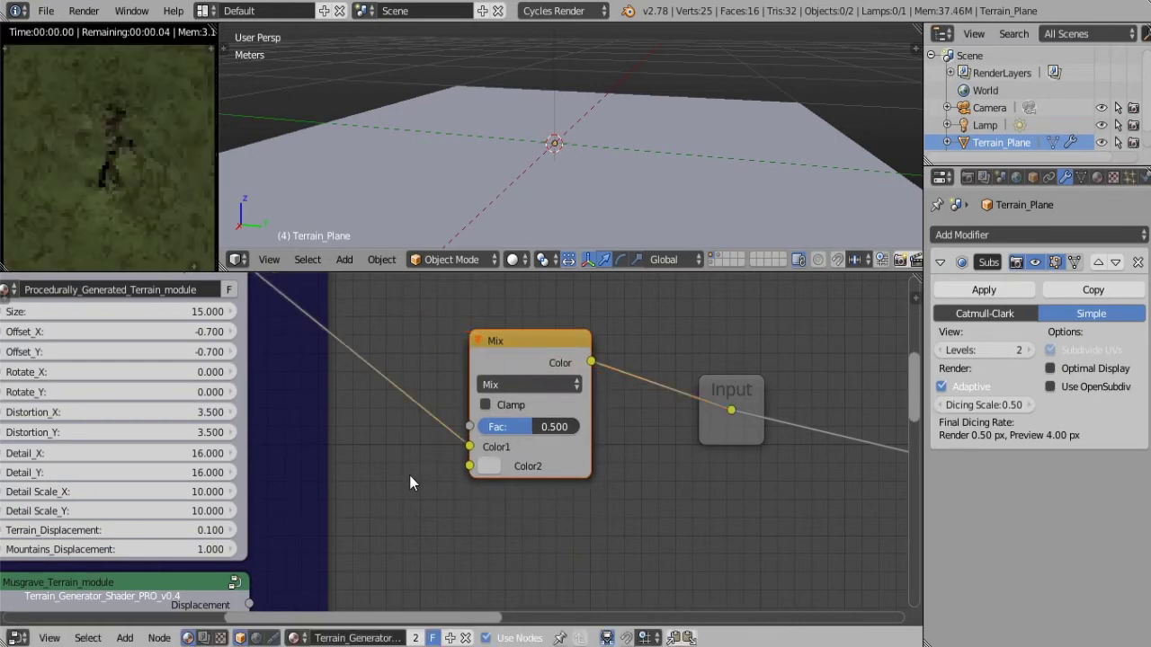
middle_drag(409, 475, 460, 426)
Plug Musgrave Displacement into Color2, set blend to Multiply with Fac 1.000, and render
mouse_move(299, 557)
mouse_down()
mouse_move(511, 412)
mouse_move(521, 418)
mouse_up()
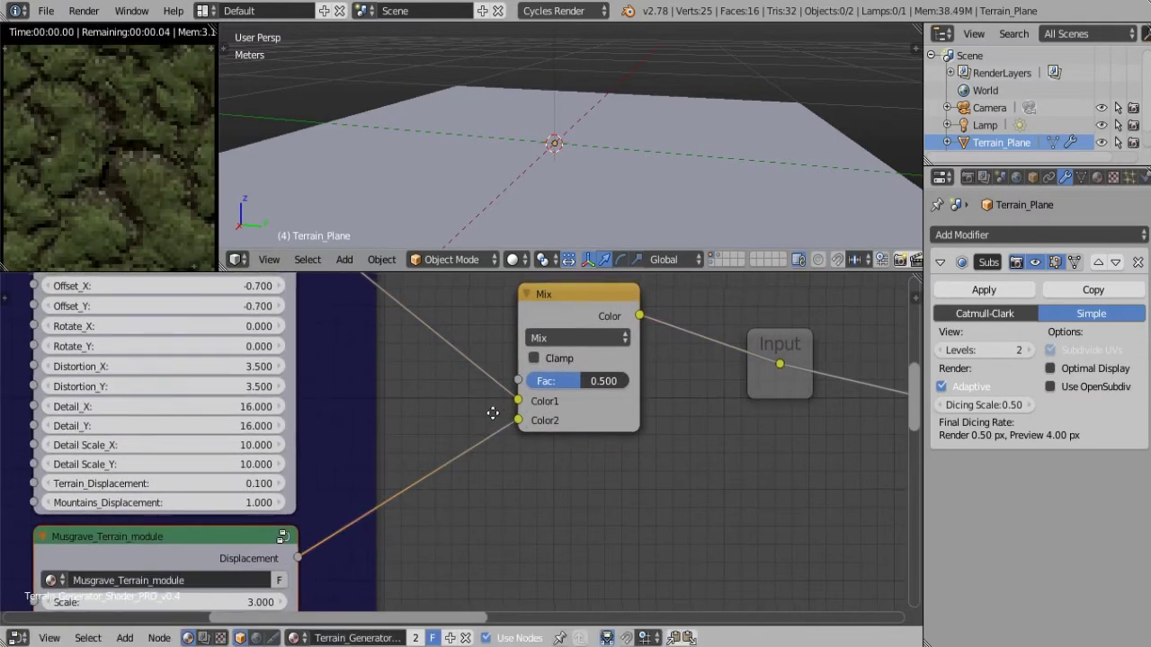
middle_drag(571, 344, 526, 378)
click(526, 376)
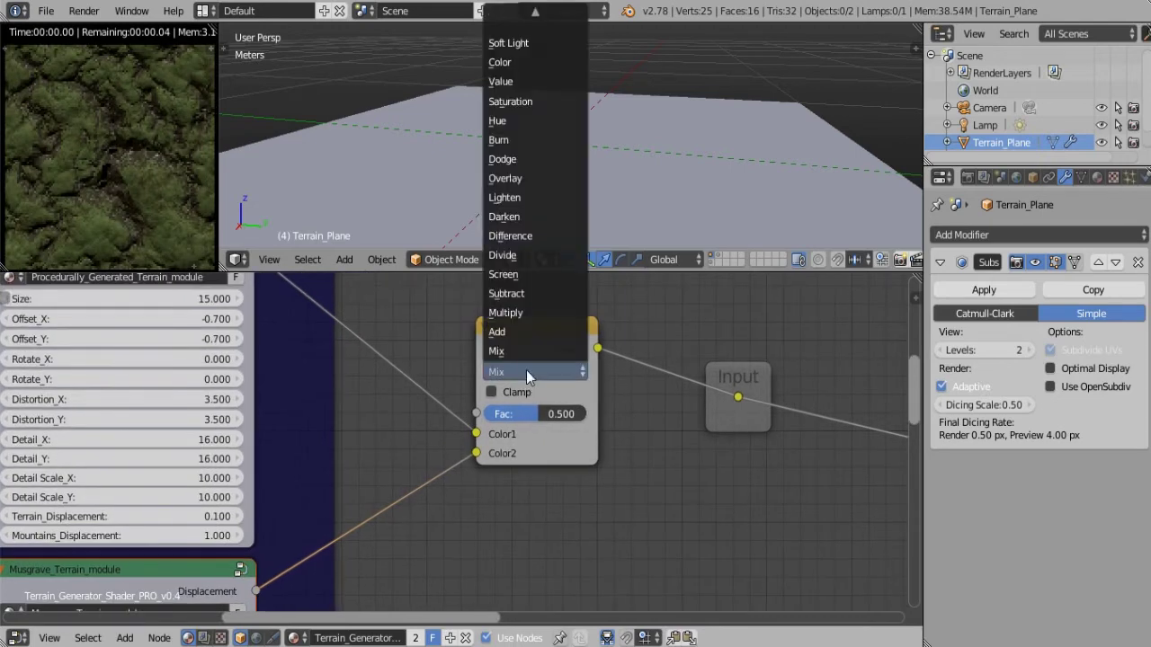
click(514, 313)
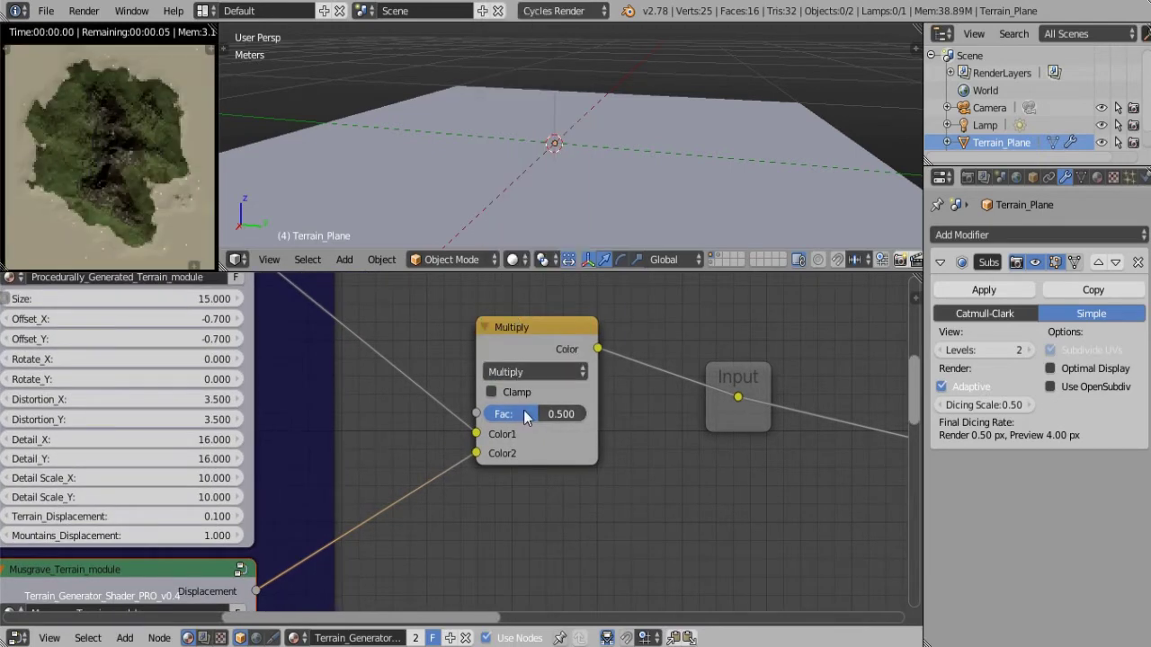
drag(538, 414, 587, 412)
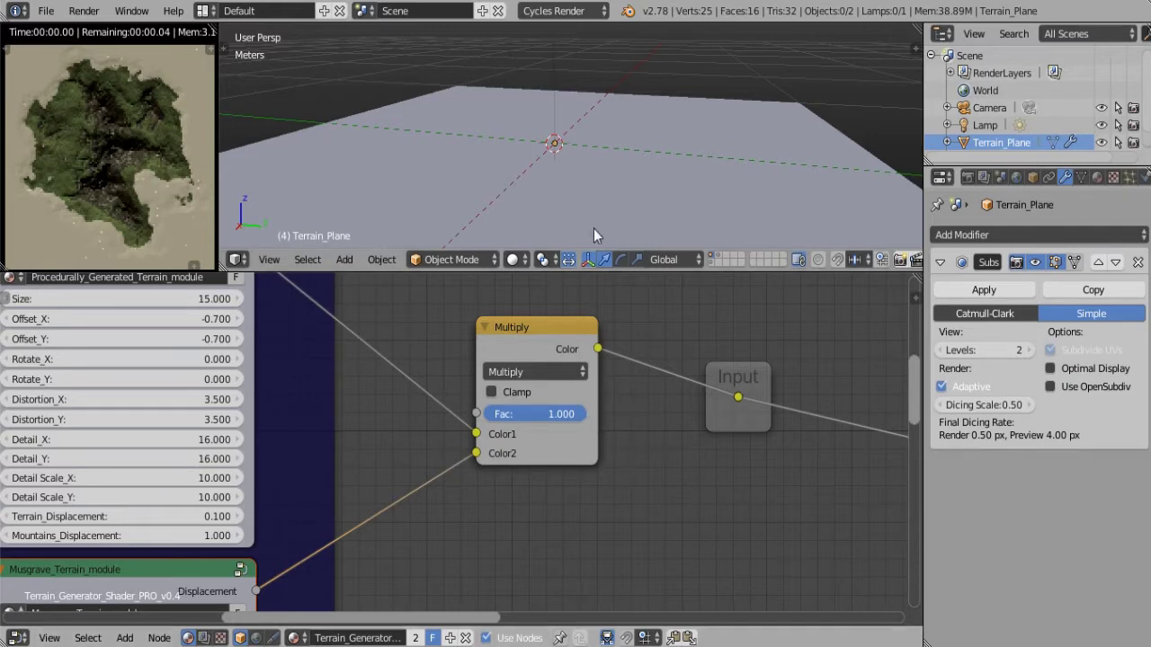
key(z)
click(670, 143)
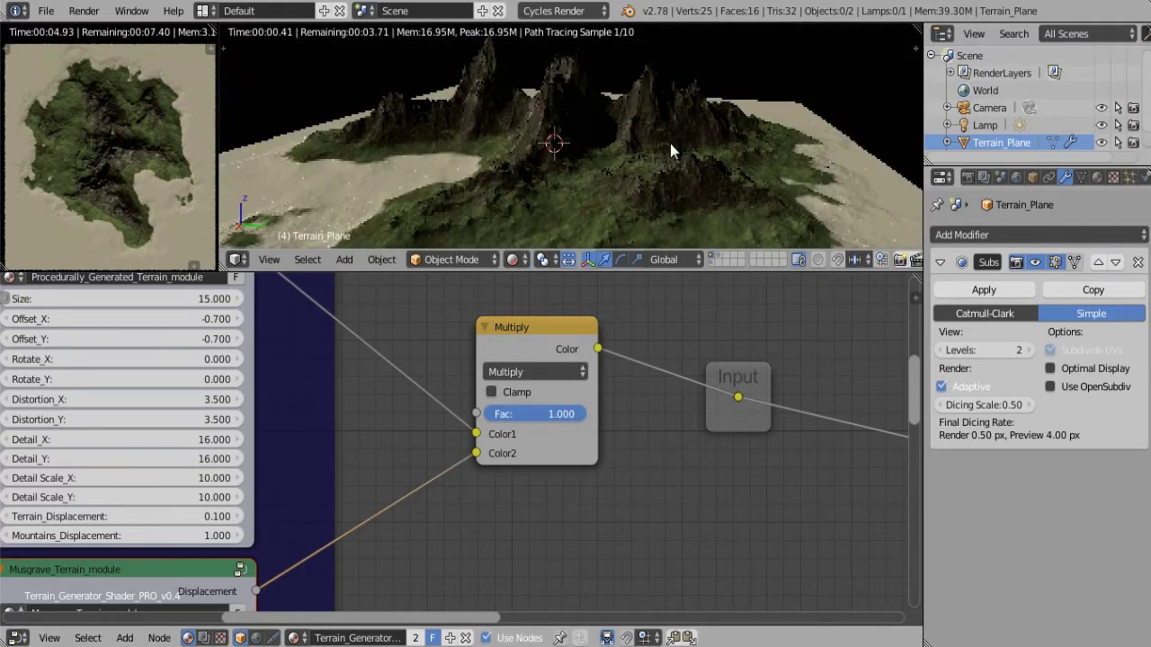
Return the viewport to solid shading and set the blend node back to Mix
key(z)
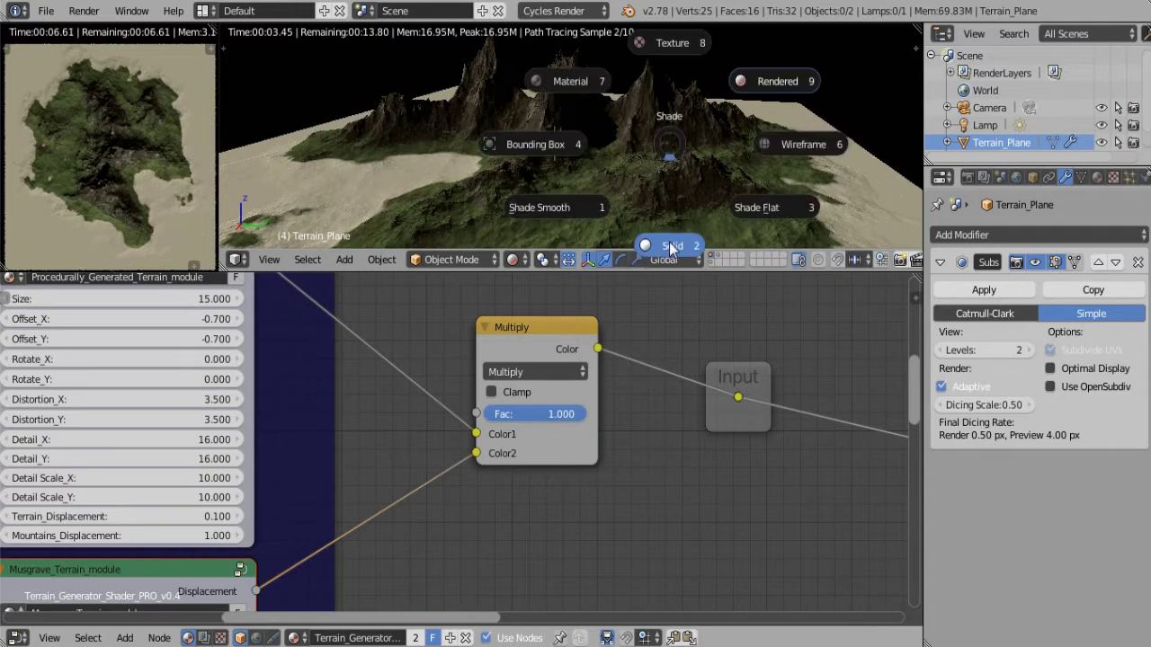
click(634, 266)
click(527, 369)
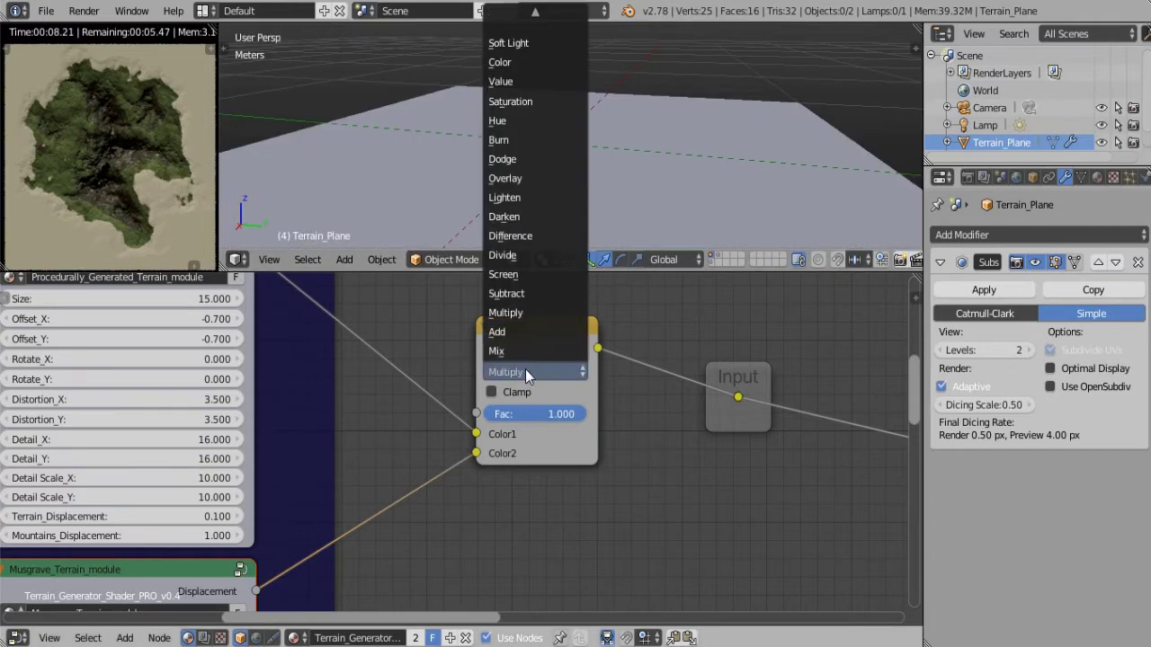
key(Return)
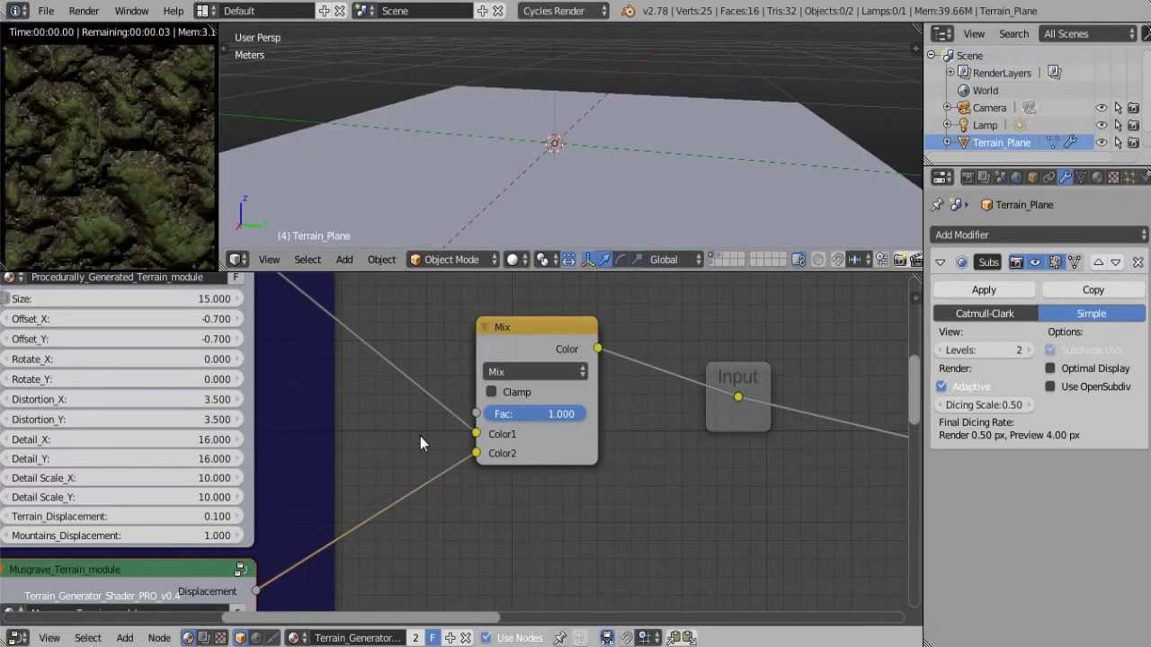
Drive the Mix node's Fac with the terrain Displacement output and view it Rendered
middle_drag(420, 436, 467, 498)
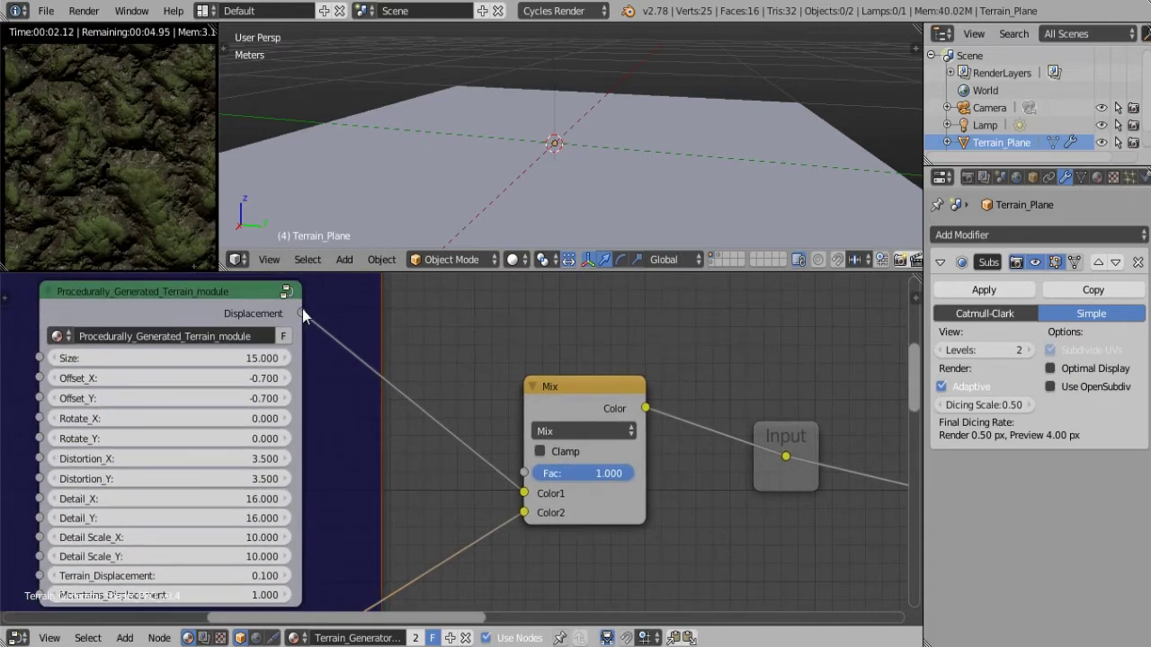
drag(302, 313, 524, 473)
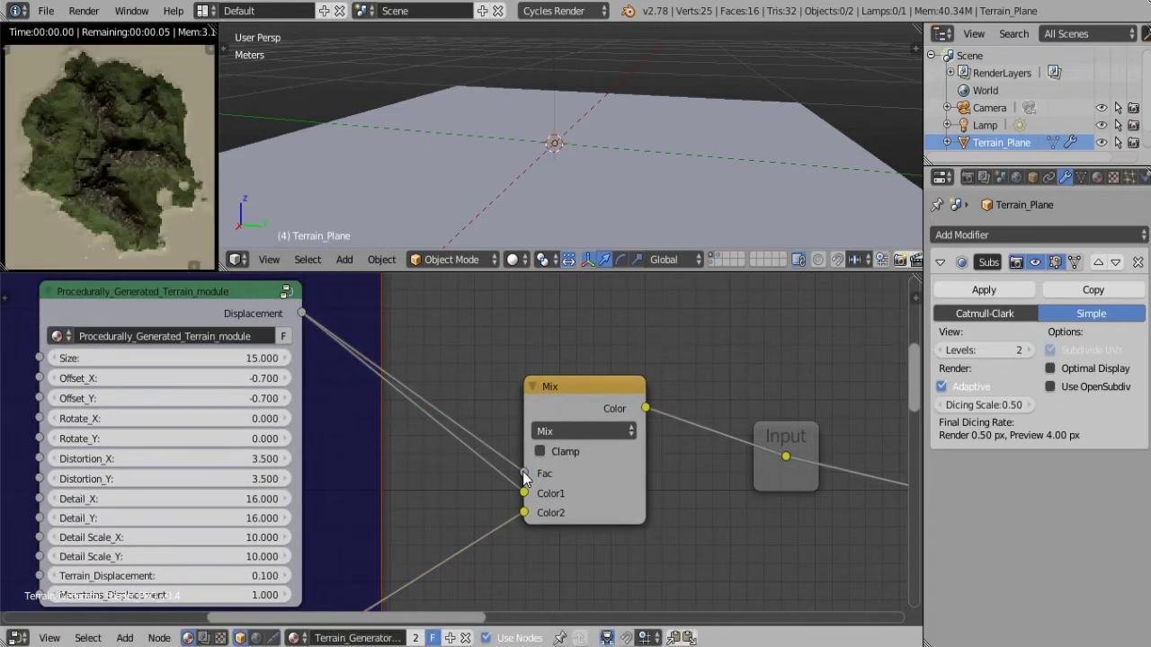
middle_drag(524, 474, 402, 434)
key(z)
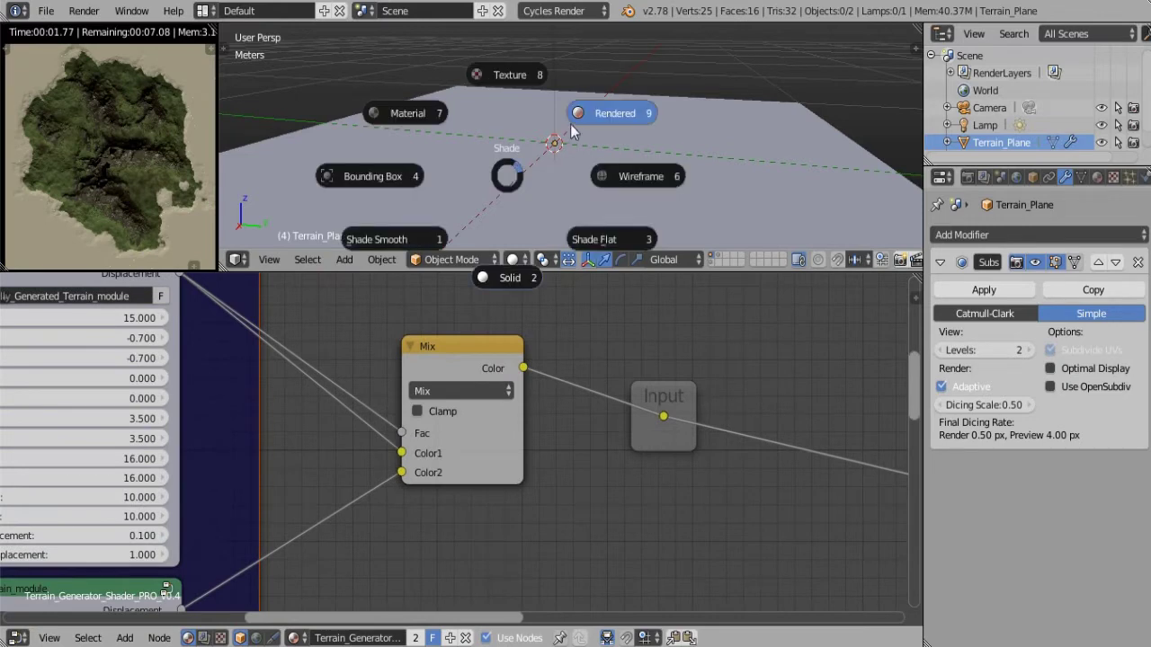
click(598, 108)
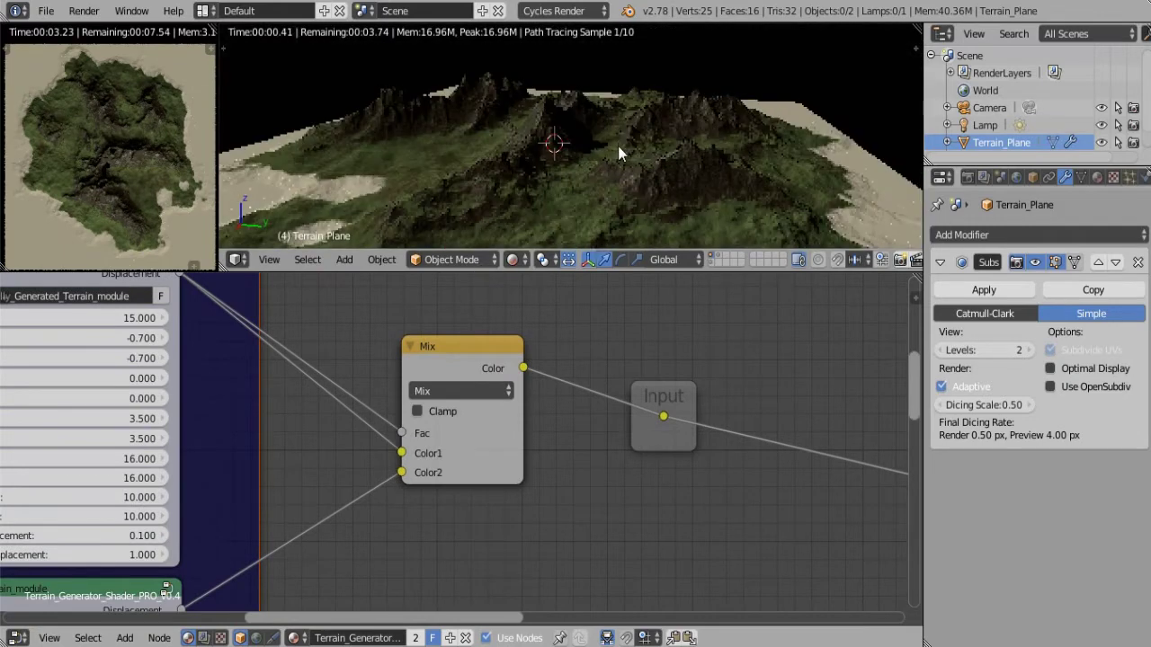
Feed Color_Module Grayscale into Material Output Surface, then use solid shading and a taller 3D view
mouse_move(780, 405)
middle_down()
mouse_move(301, 334)
mouse_move(707, 527)
mouse_move(590, 490)
middle_up()
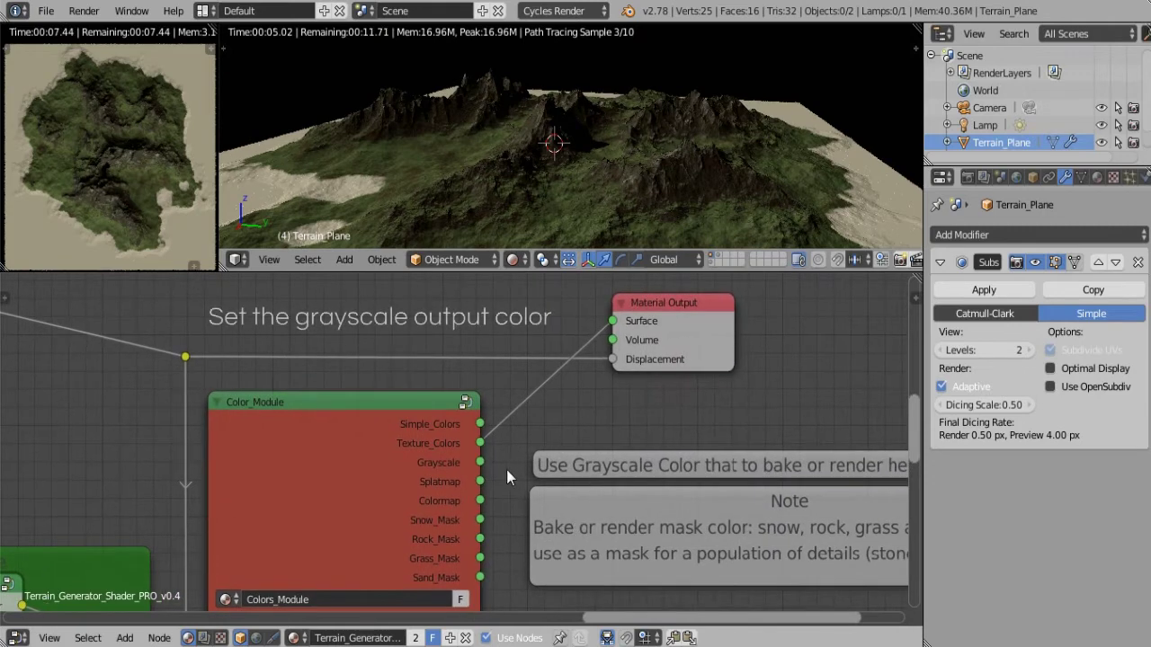
drag(480, 462, 614, 327)
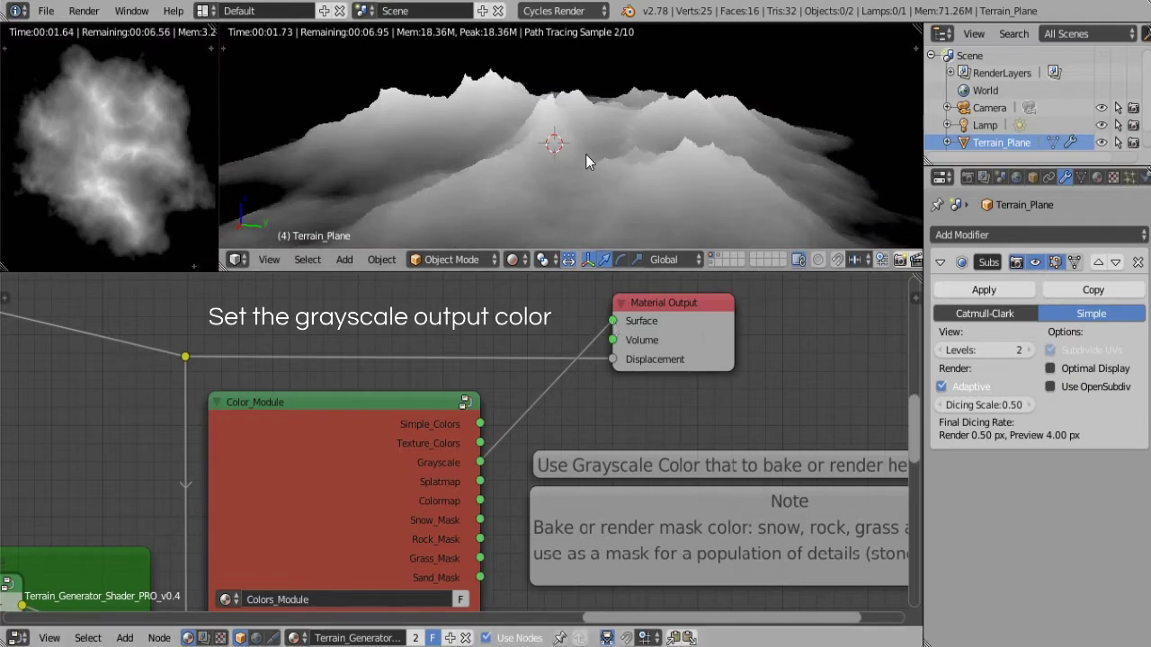
scroll(585, 154, down, 2)
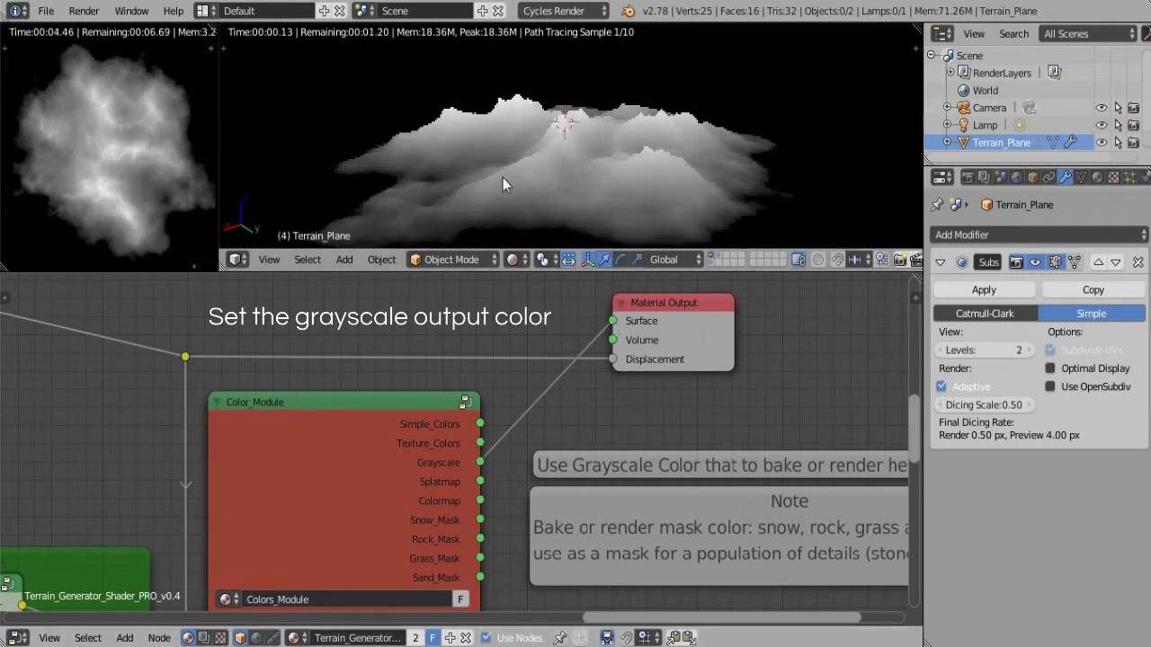
key(KP_8)
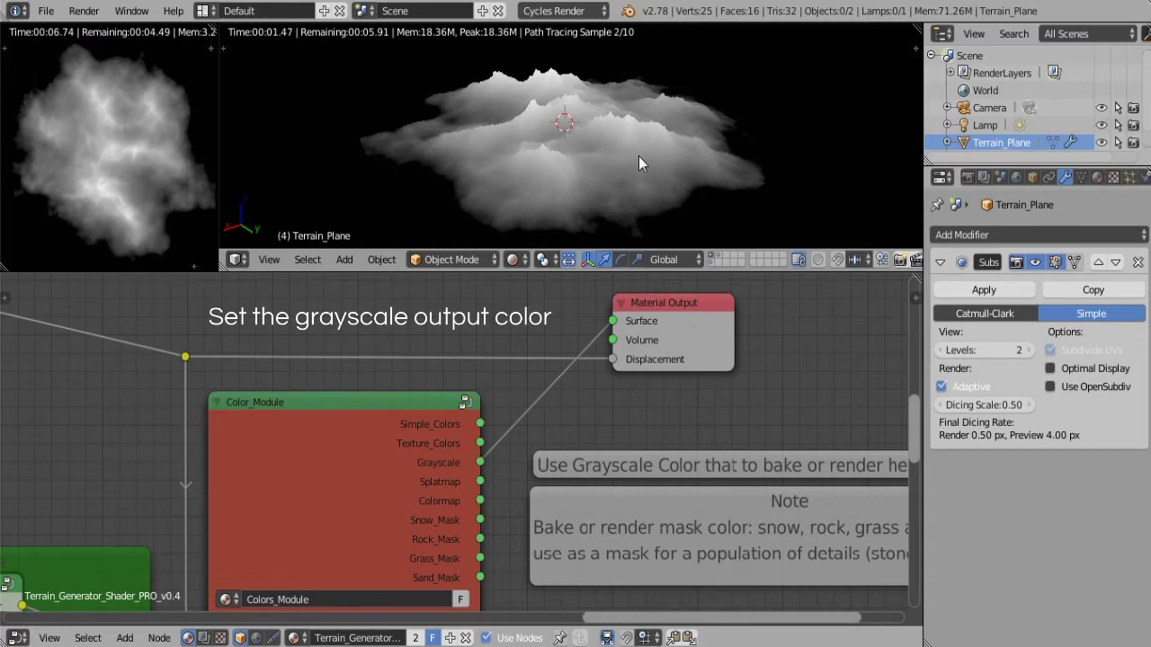
key(z)
click(642, 259)
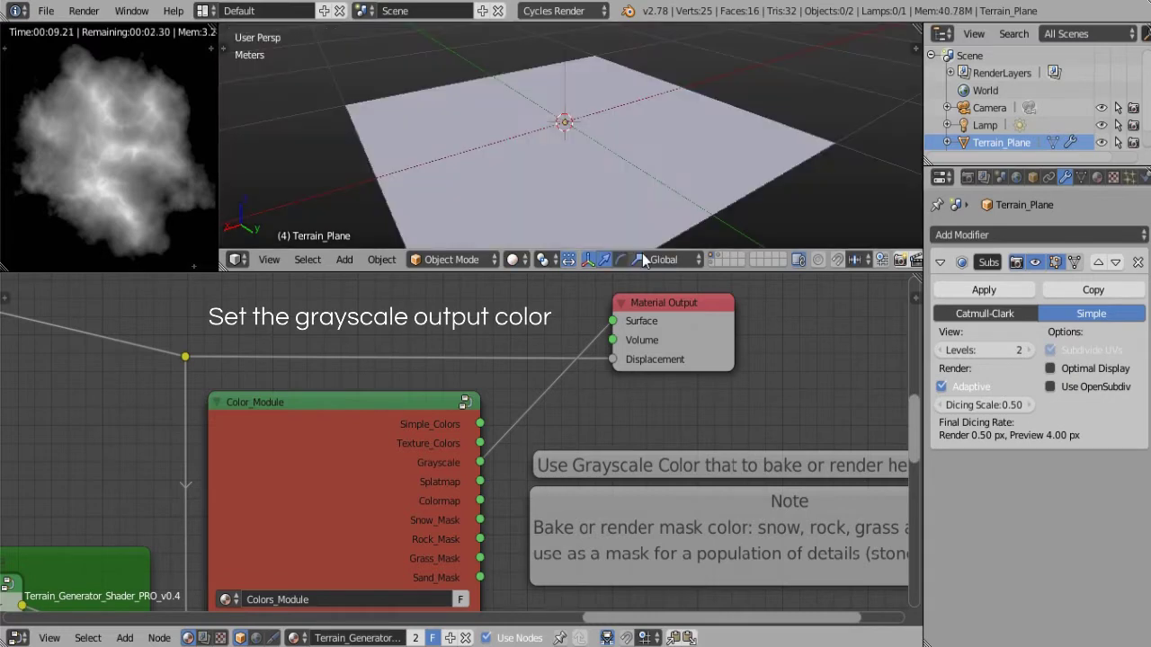
drag(597, 271, 596, 449)
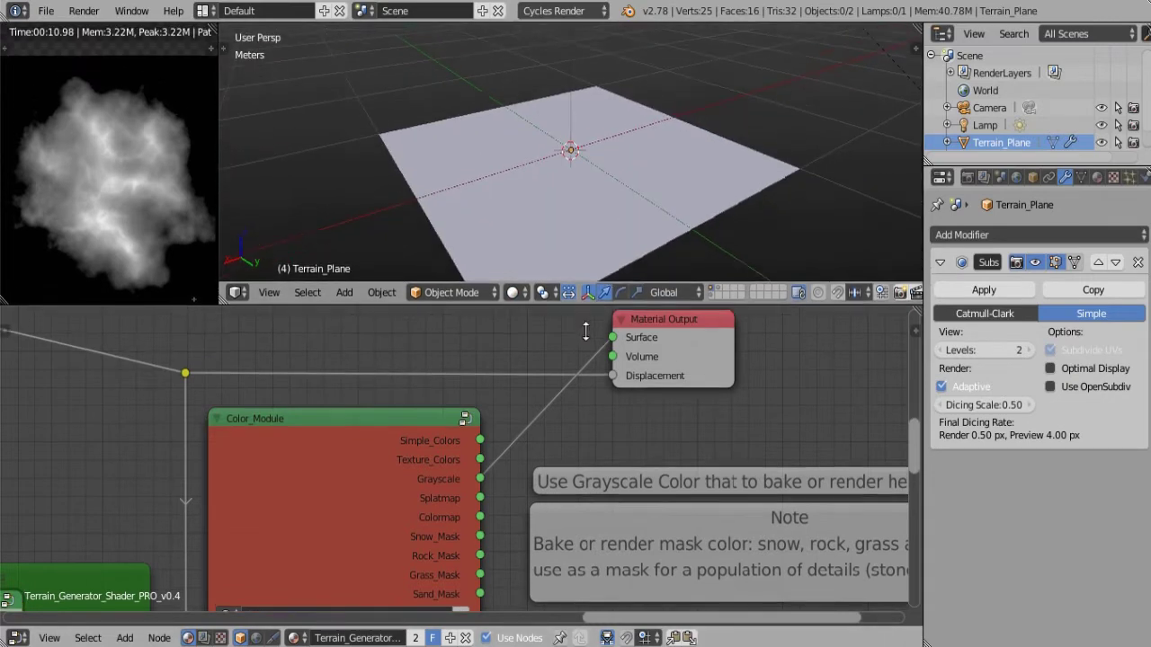
Set the preview to solid, make the camera visible and selected, and view through it
key(z)
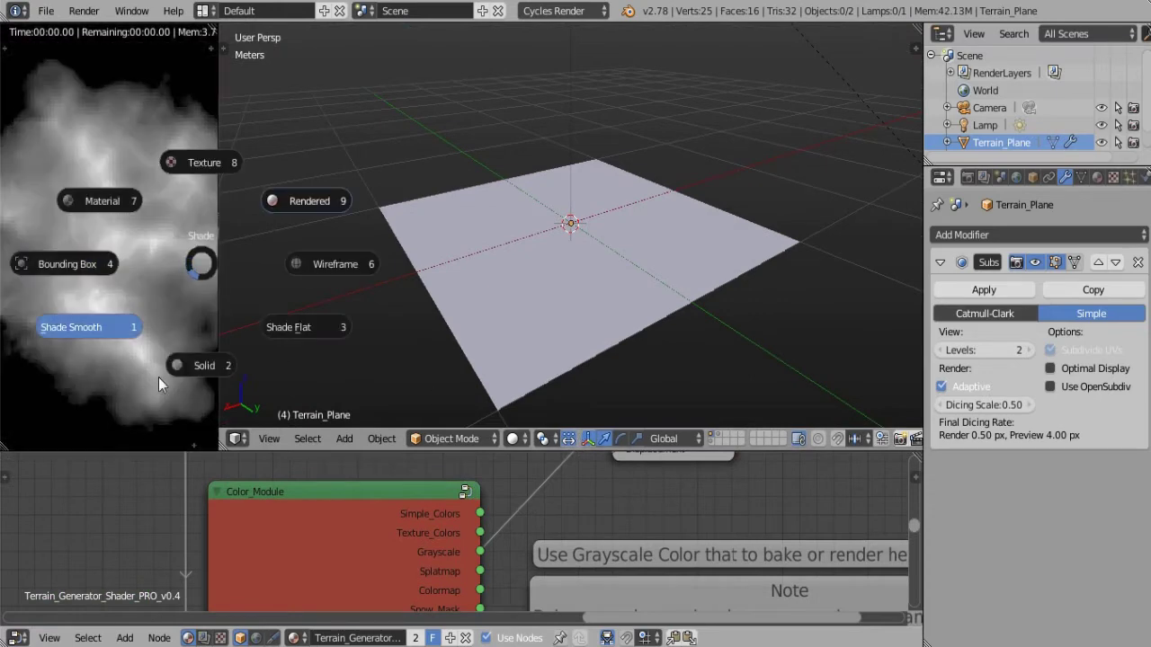
click(201, 365)
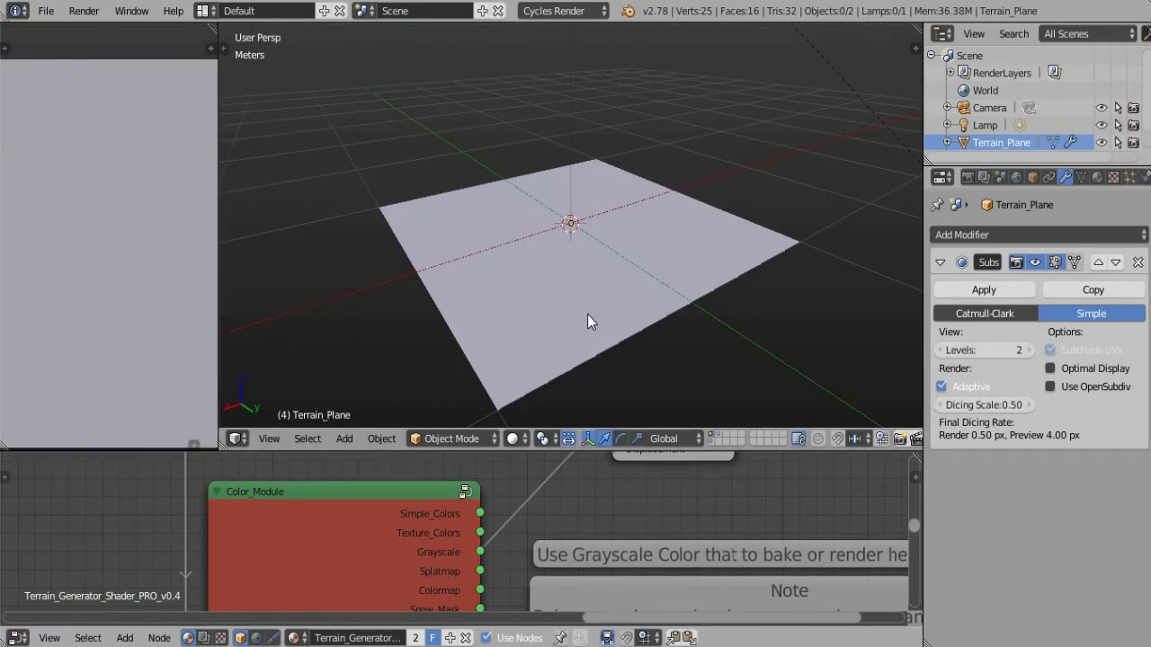
shift+click(711, 443)
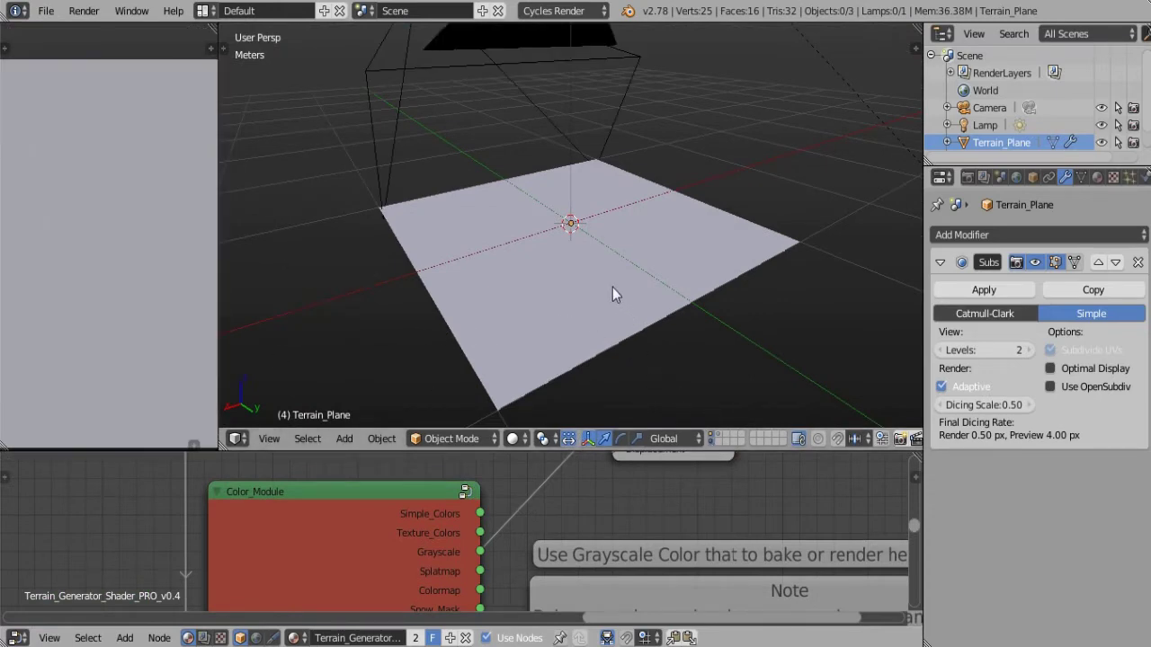
right_click(478, 63)
middle_drag(435, 163, 533, 181)
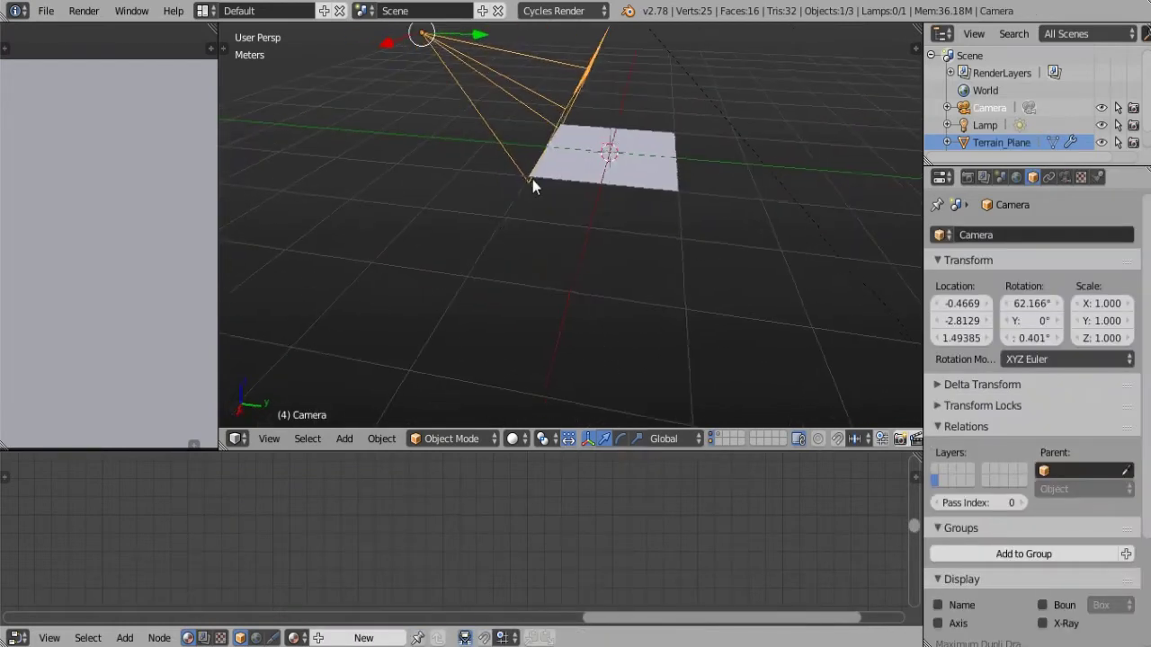
key(KP_0)
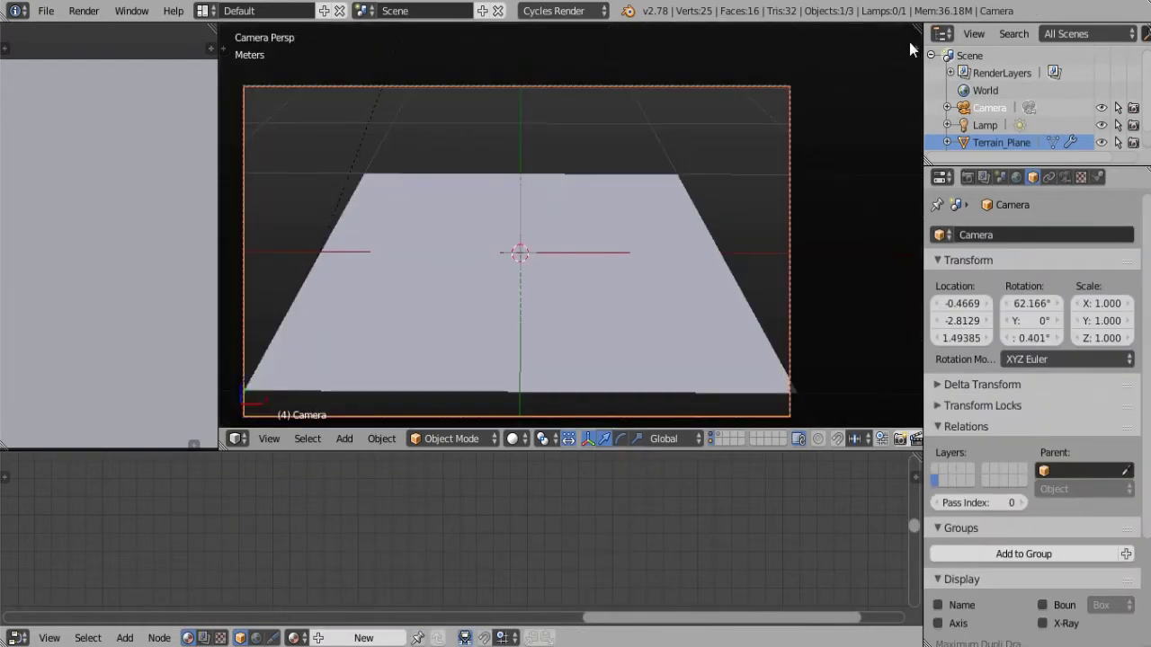
Reset the camera's location and rotation to defaults and set Location Z to 2 m
key(n)
scroll(766, 170, up, 5)
scroll(766, 170, up, 5)
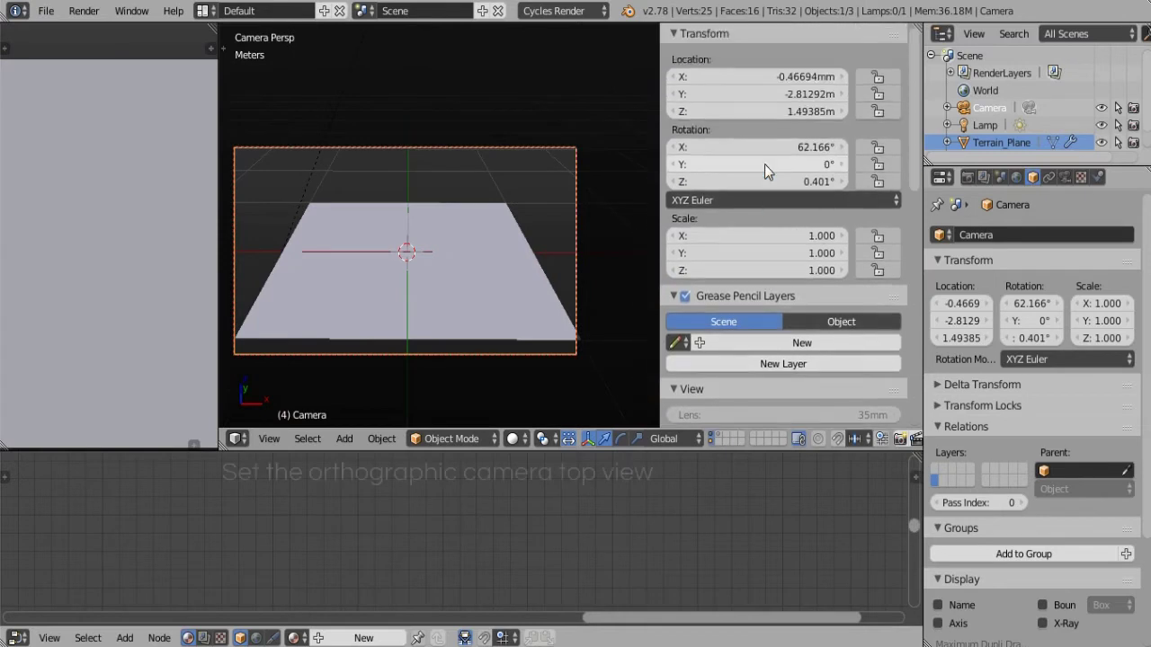
right_click(780, 81)
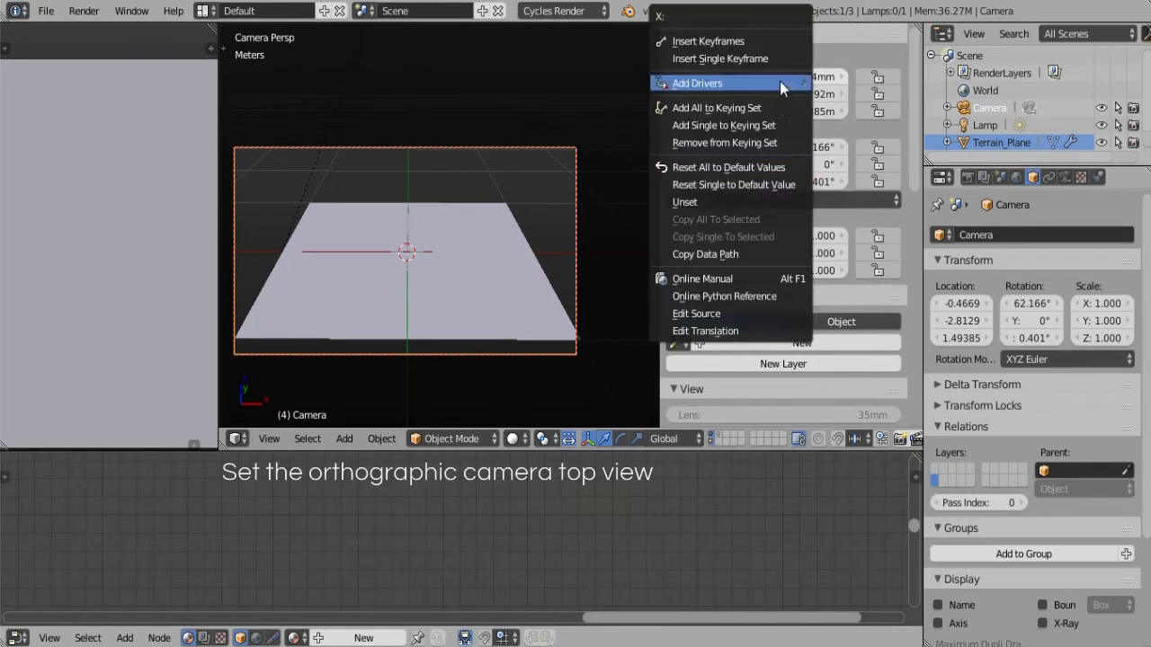
click(751, 169)
right_click(772, 166)
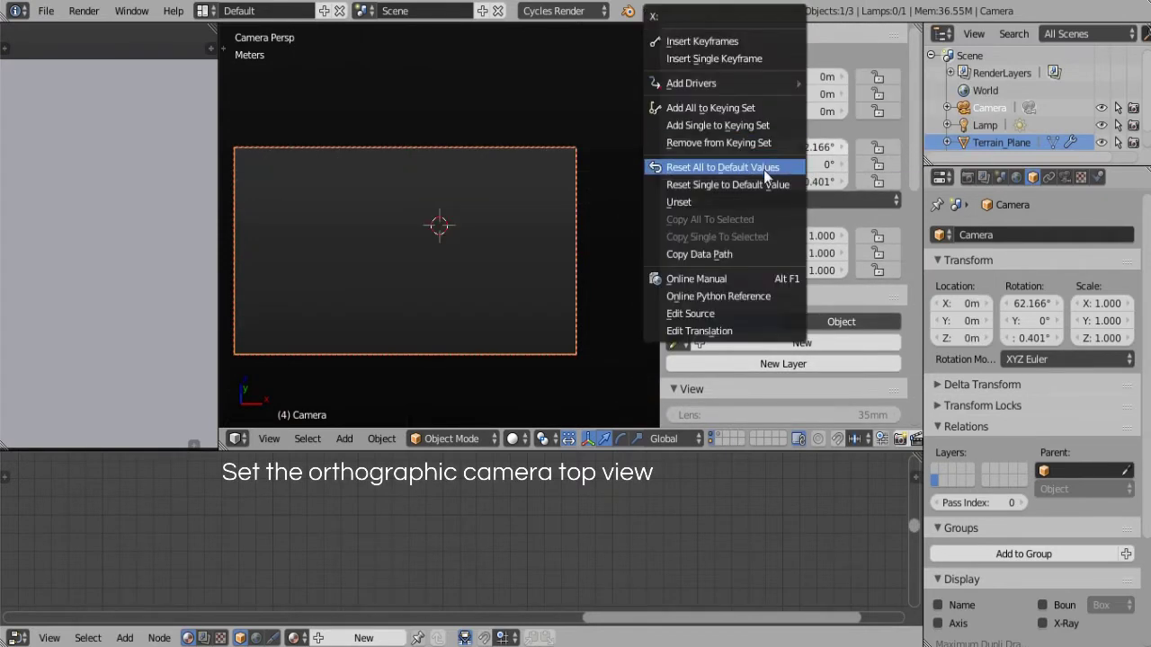
click(763, 169)
click(773, 110)
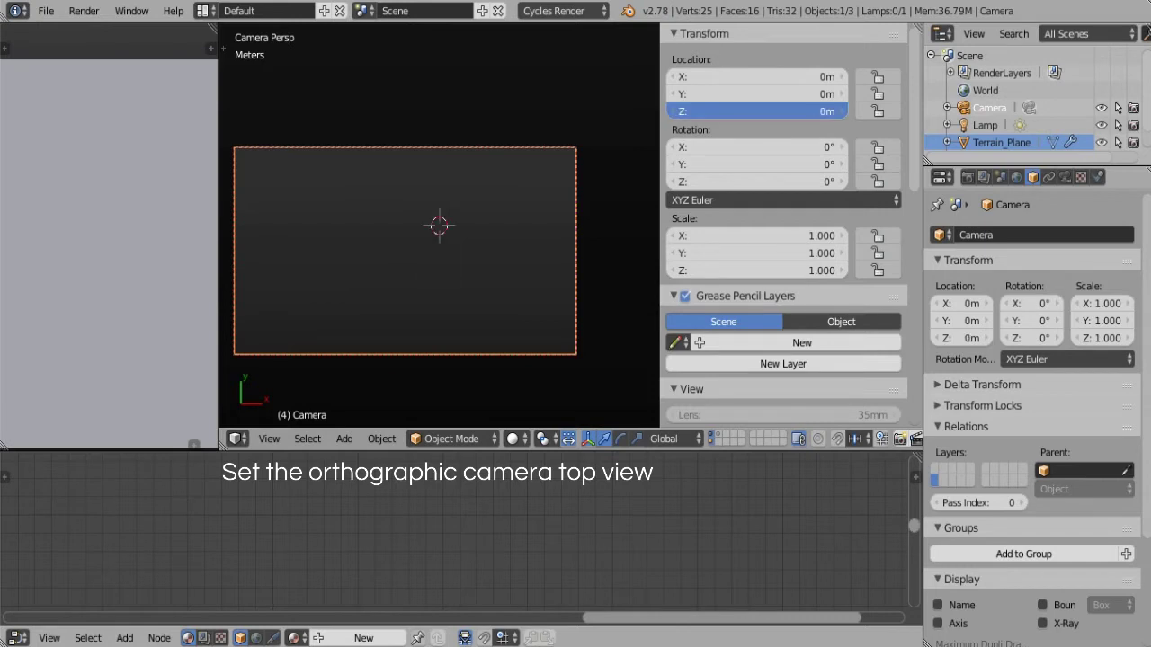
drag(773, 111, 800, 111)
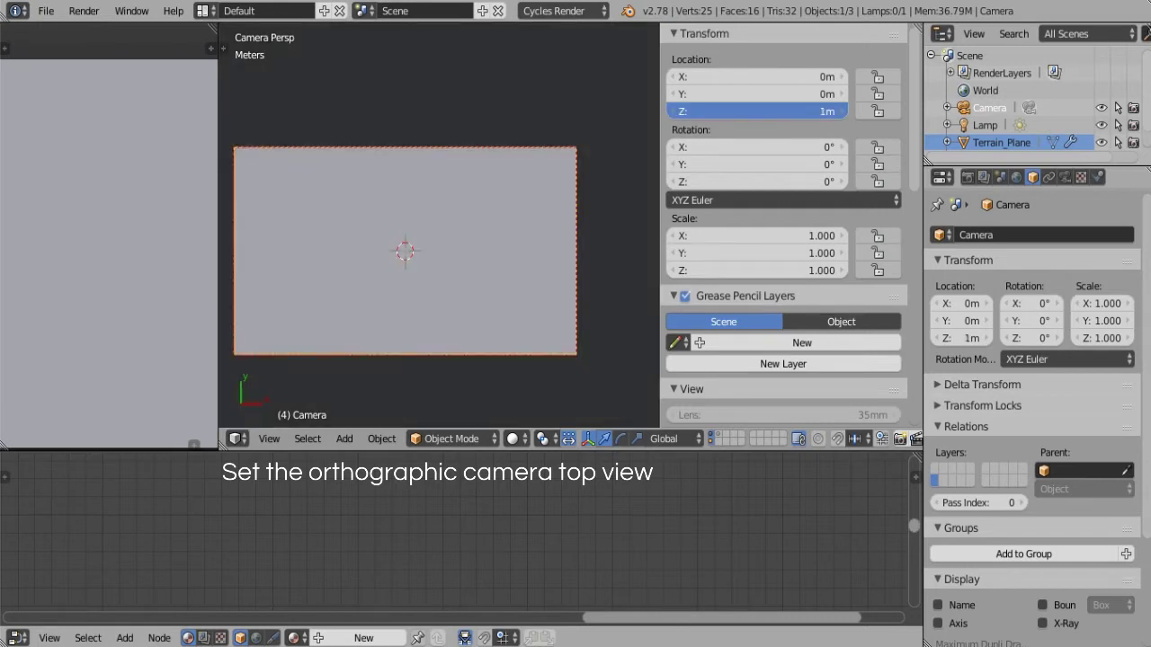
Make the camera orthographic and set the render resolution to 4096 × 4096 px
click(1065, 178)
click(1040, 286)
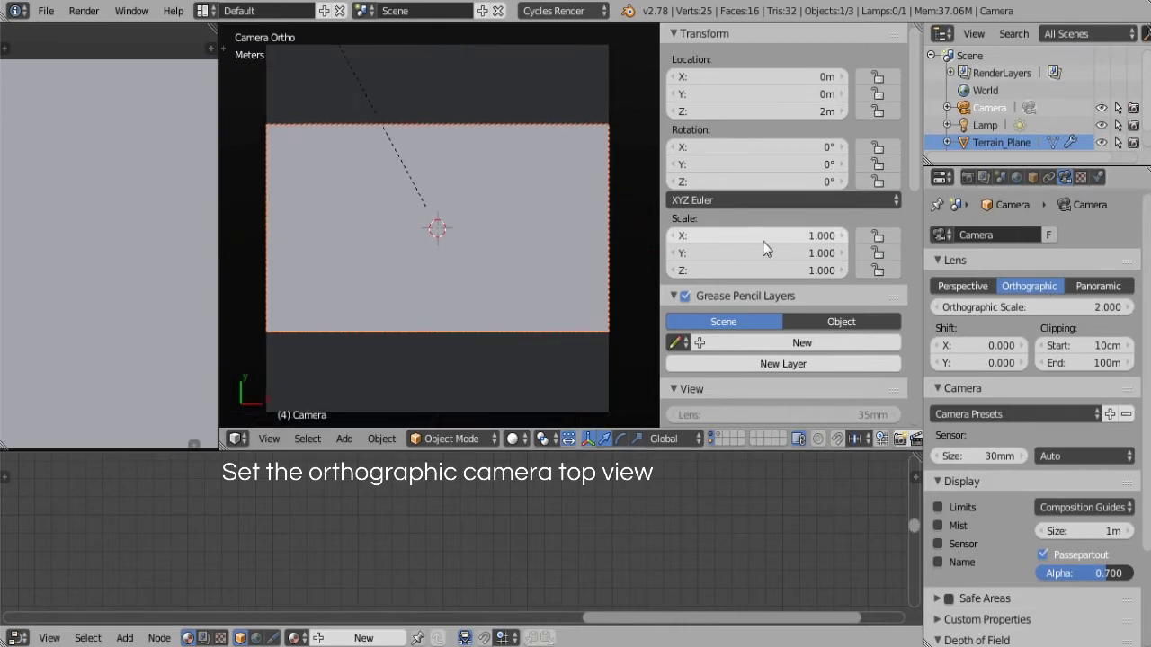
click(967, 178)
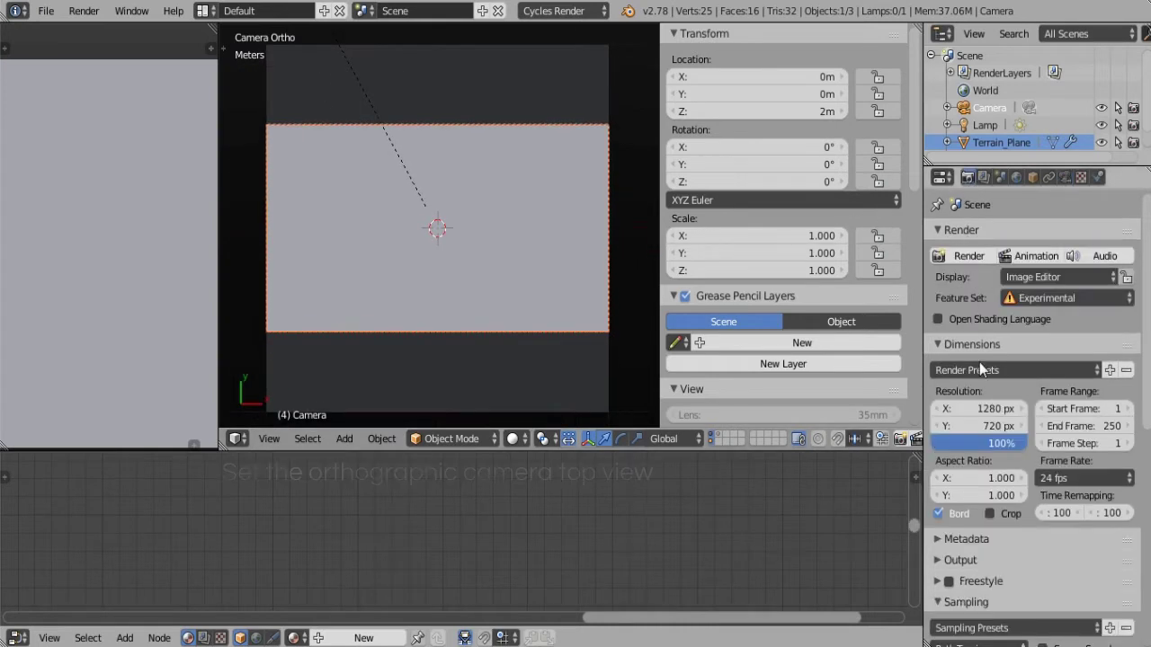
scroll(980, 362, down, 2)
click(978, 335)
text(4096)
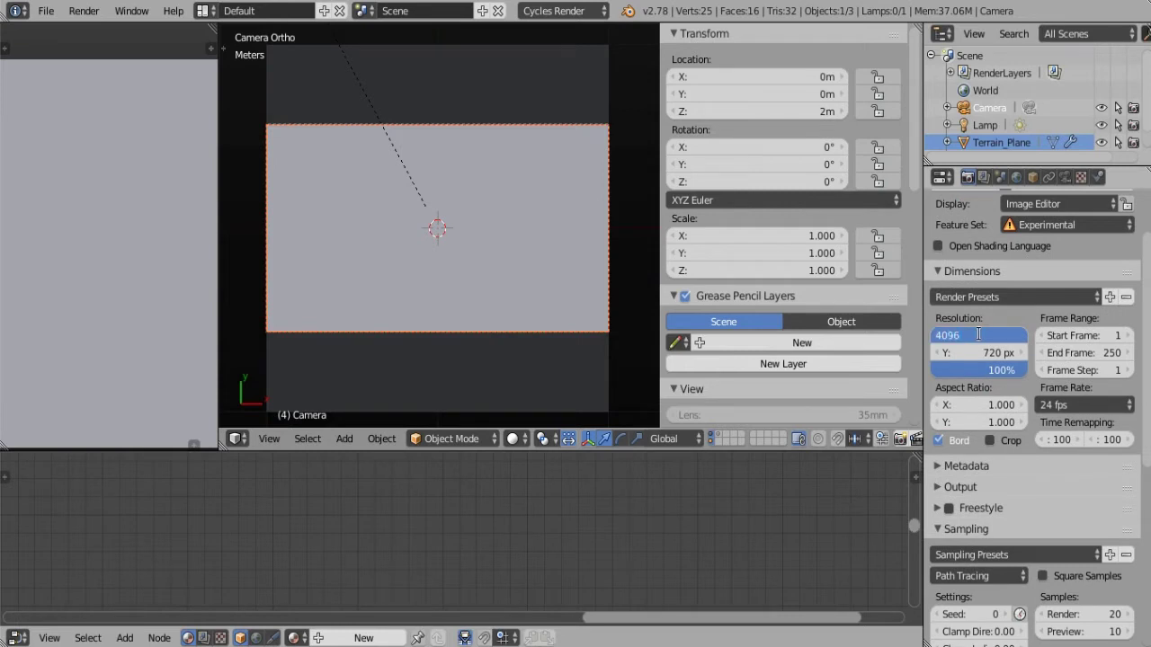
key(Return)
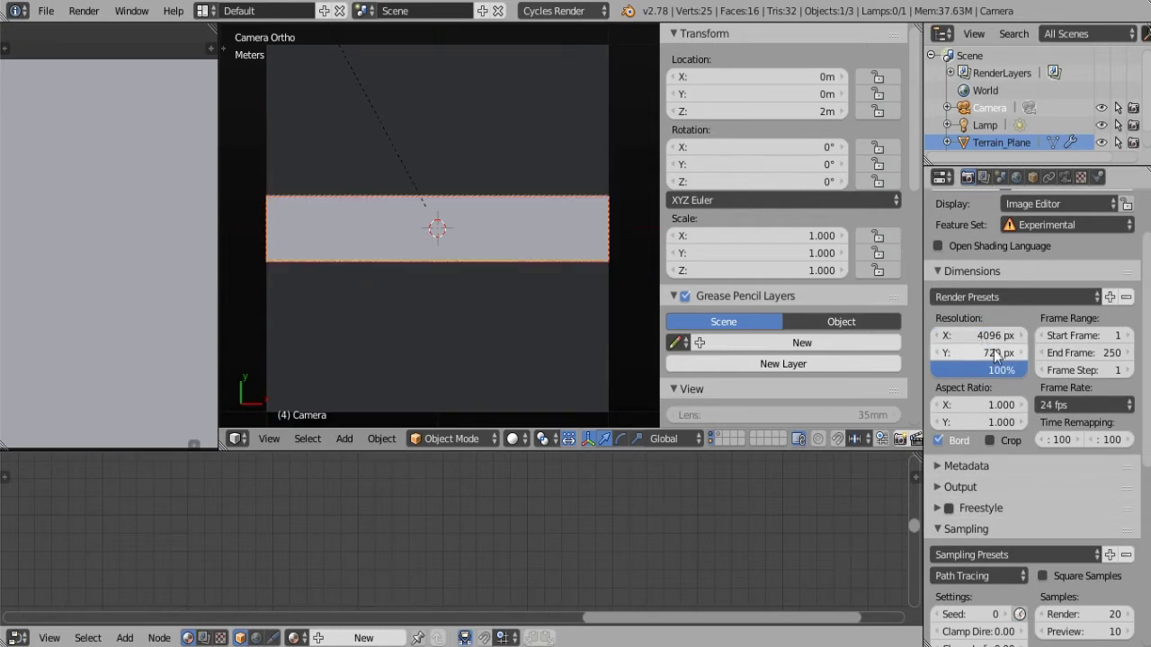
click(992, 350)
text(4096)
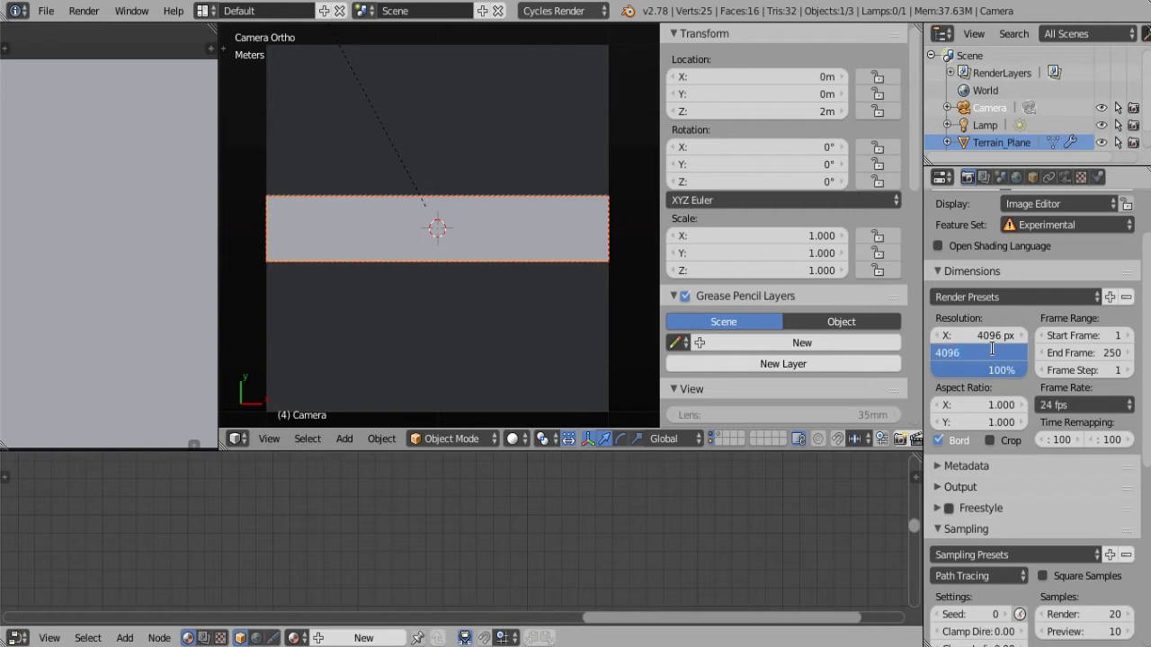
key(Return)
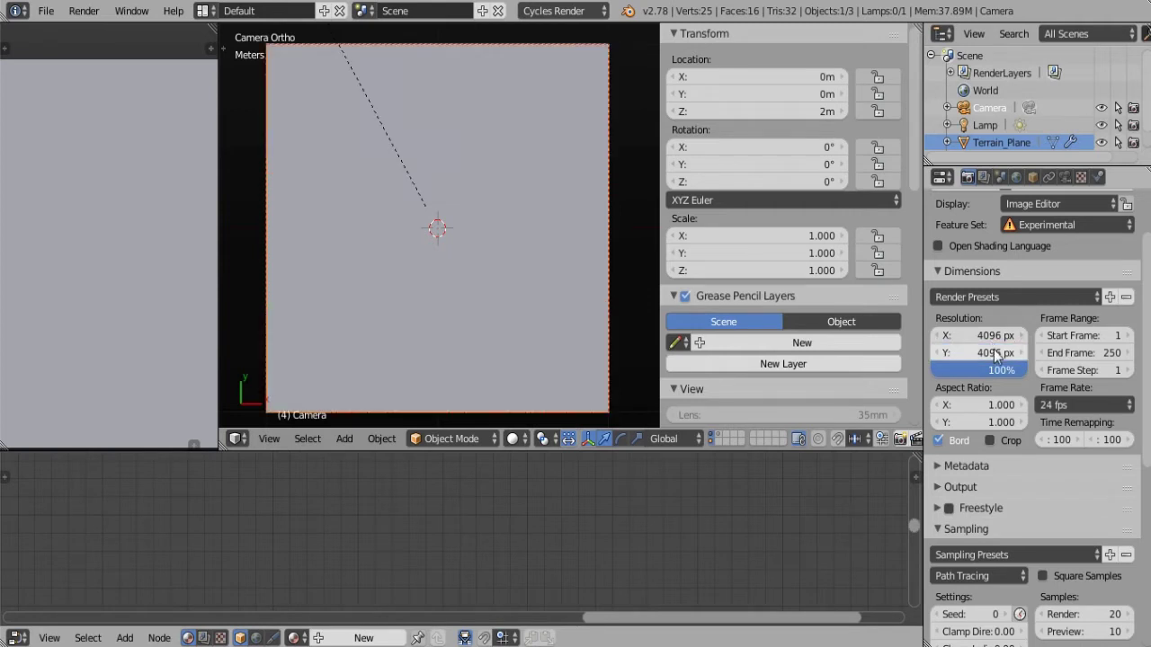
Preview Rendered, set the View Transform to Linear Raw, then return to Solid and hide the sidebar
key(z)
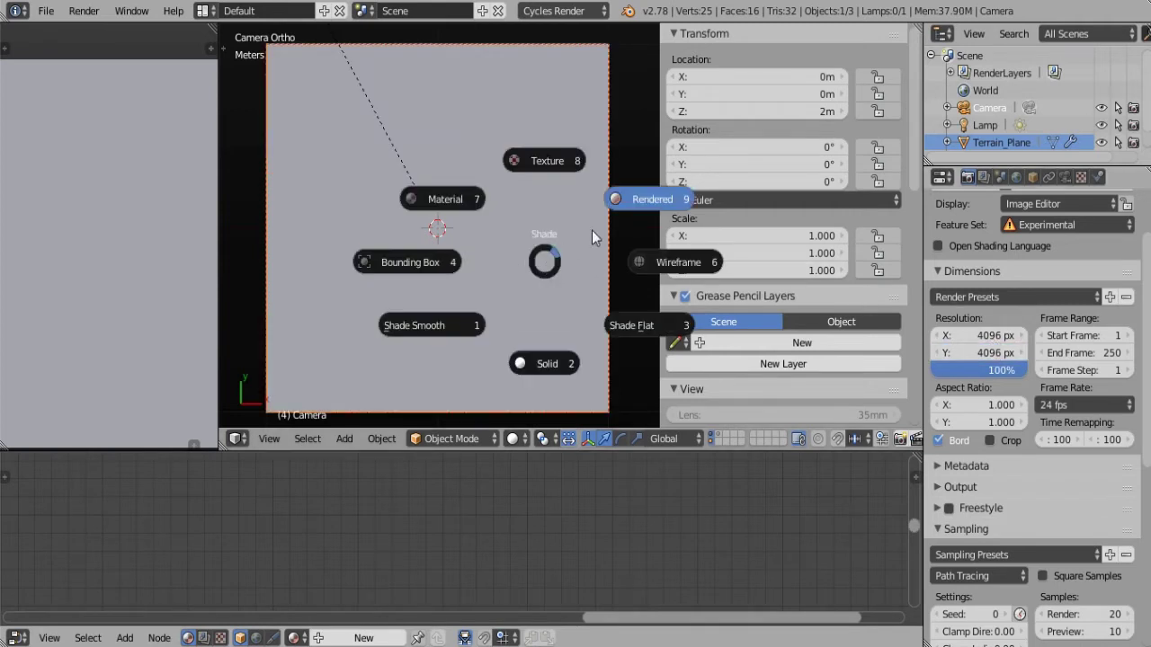
click(629, 201)
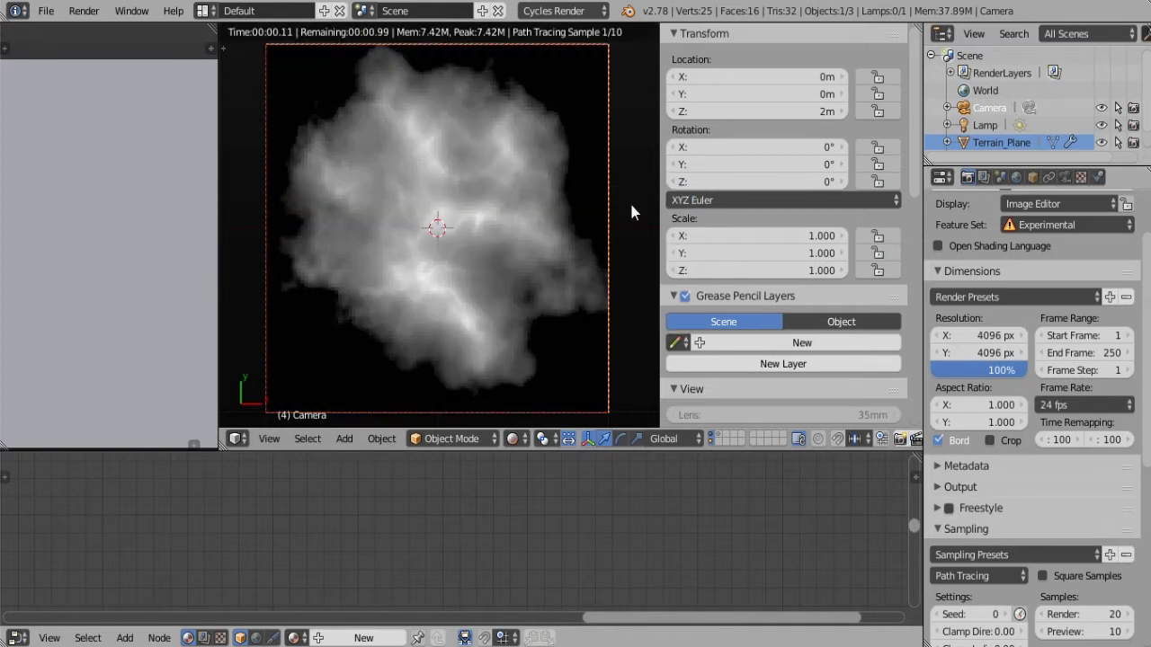
click(1000, 177)
click(1038, 382)
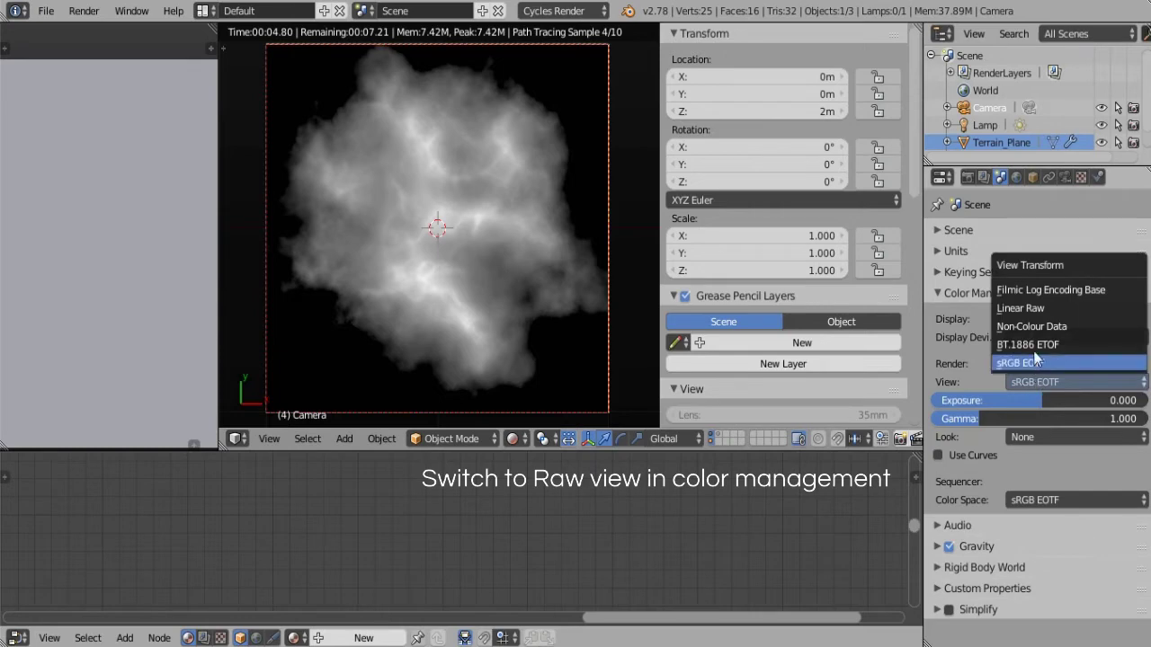
click(1024, 308)
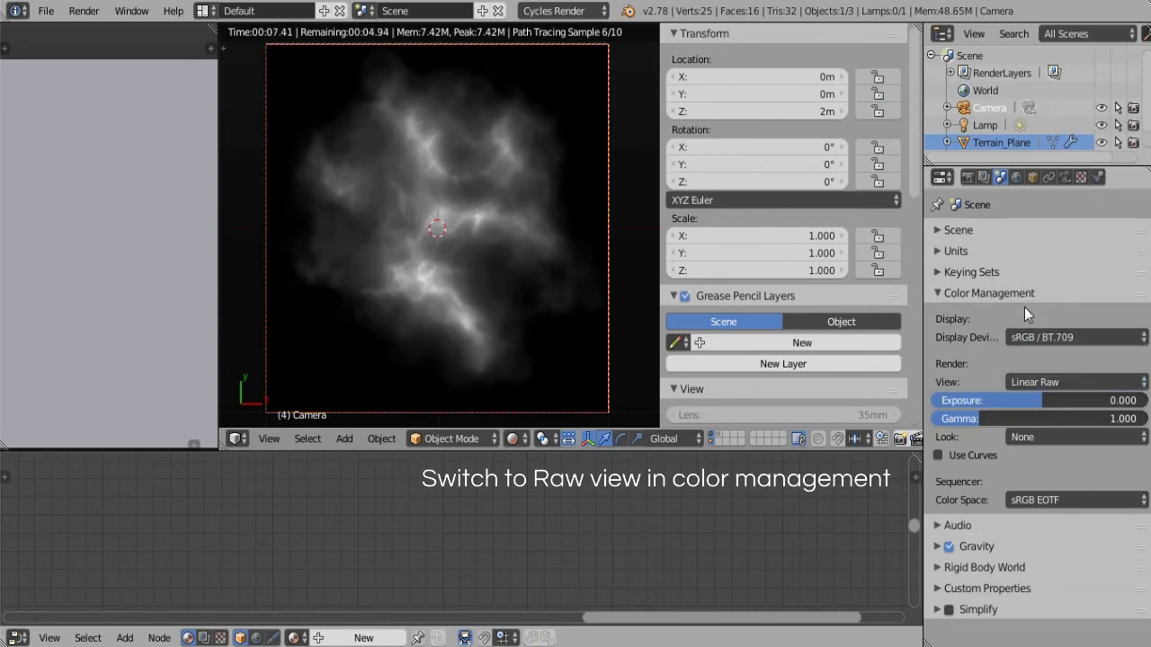
key(z)
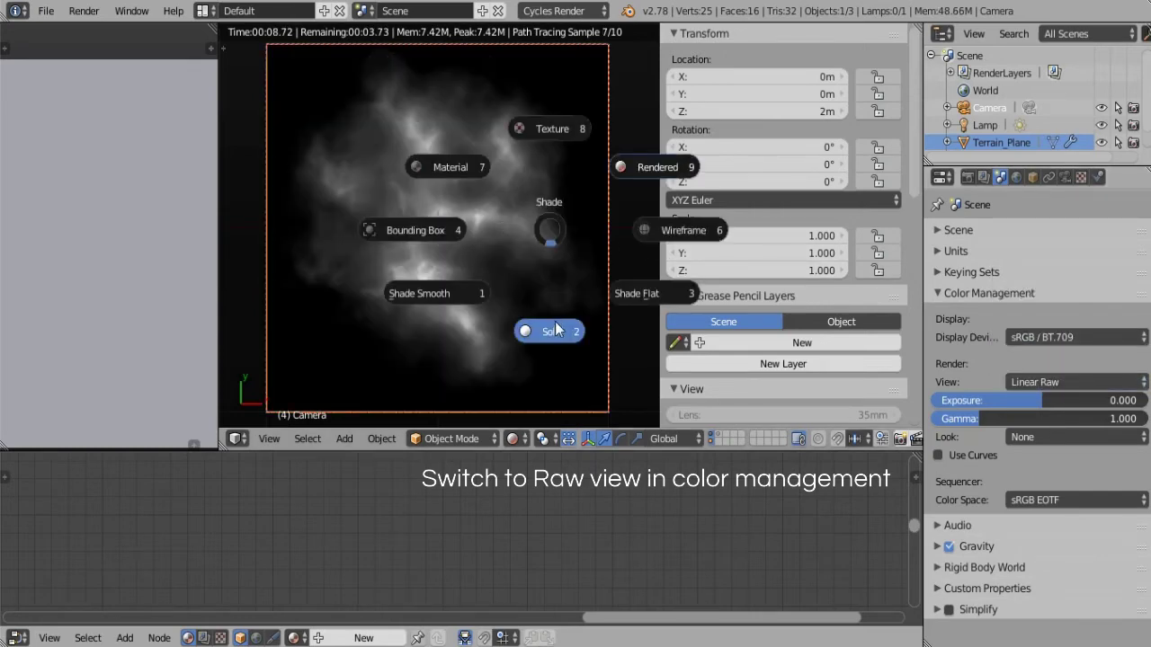
click(555, 331)
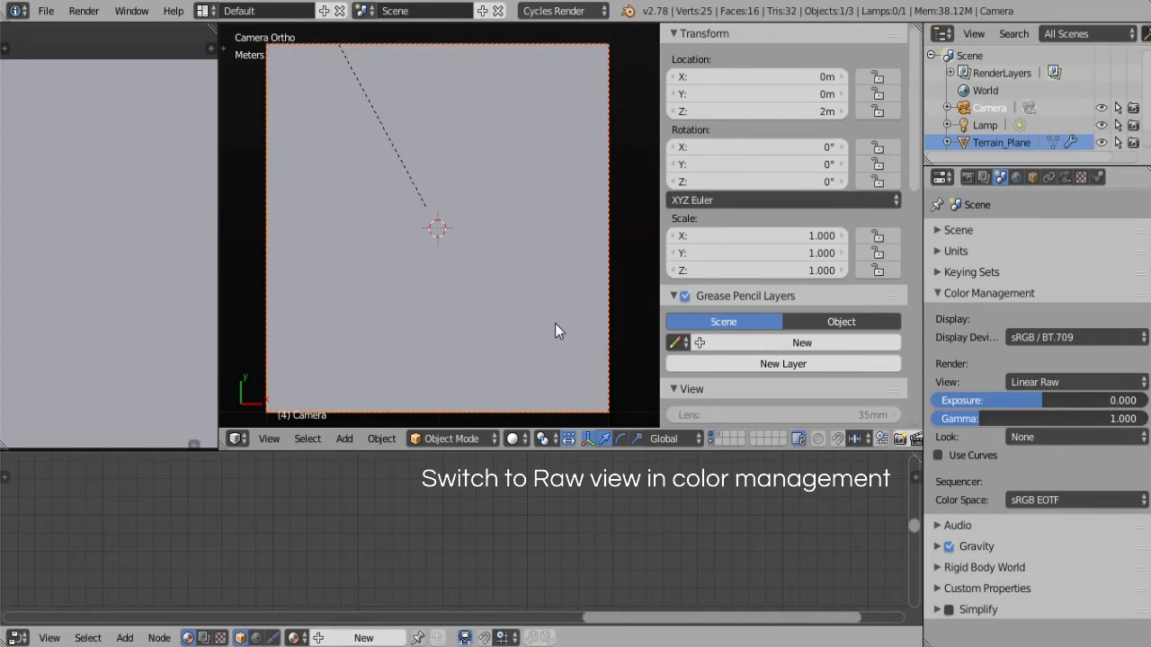
key(n)
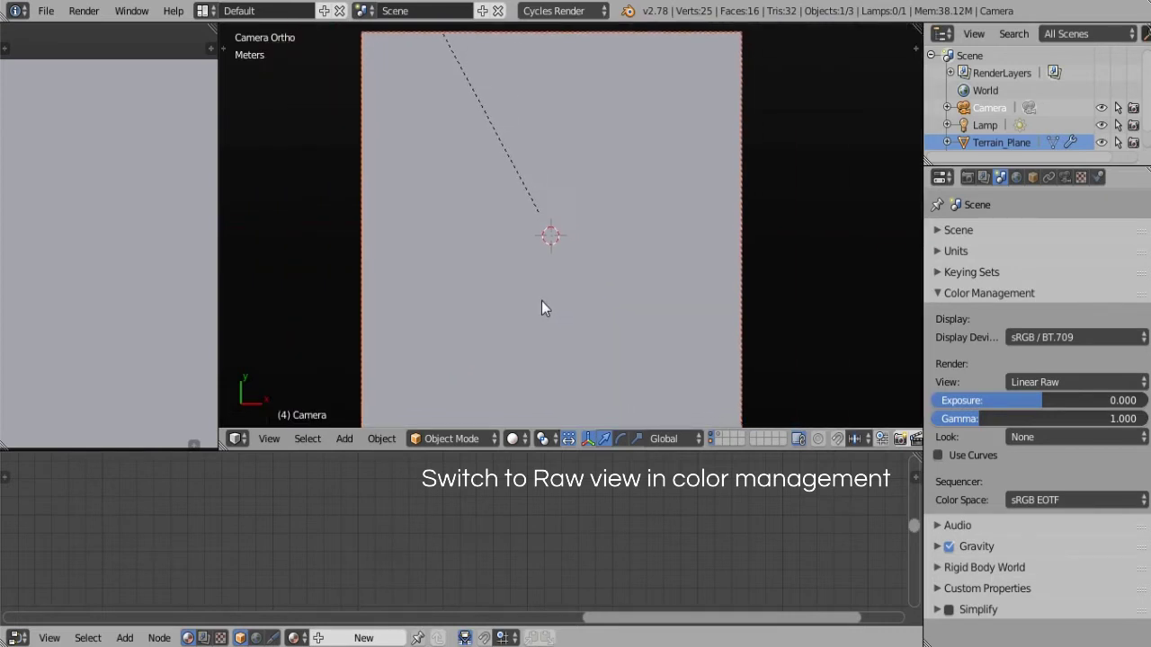
click(968, 177)
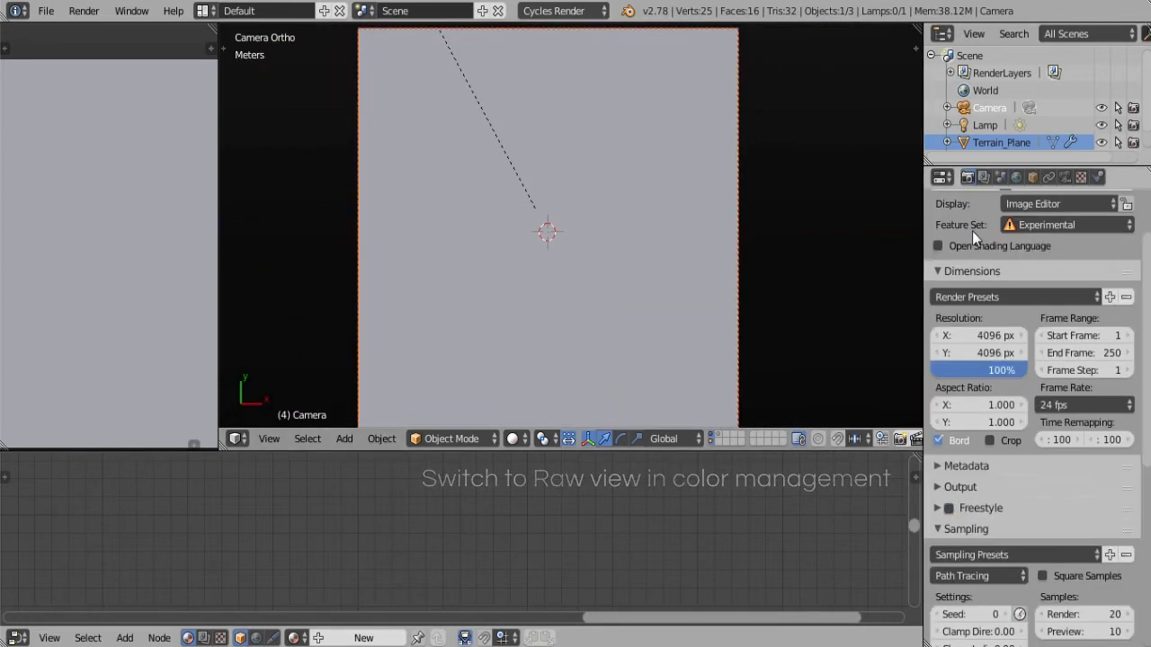
Set the render output to PNG, BW, with 16-bit colour depth
scroll(974, 270, down, 1)
scroll(985, 346, down, 1)
scroll(988, 384, down, 3)
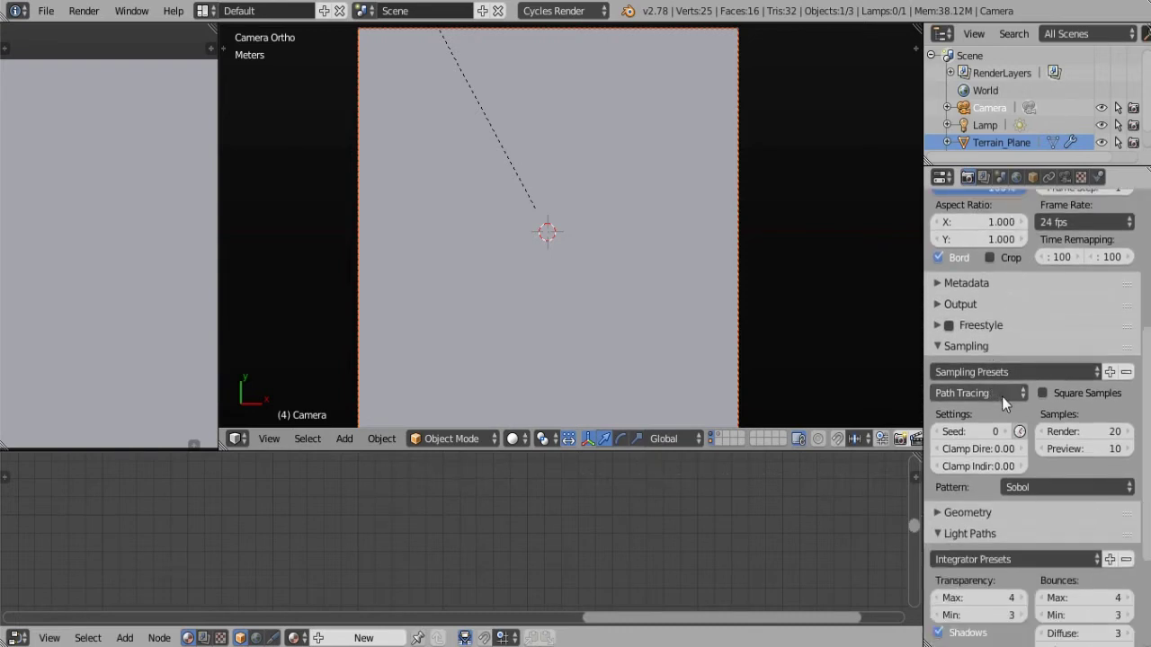
scroll(1001, 396, down, 2)
scroll(1071, 384, down, 3)
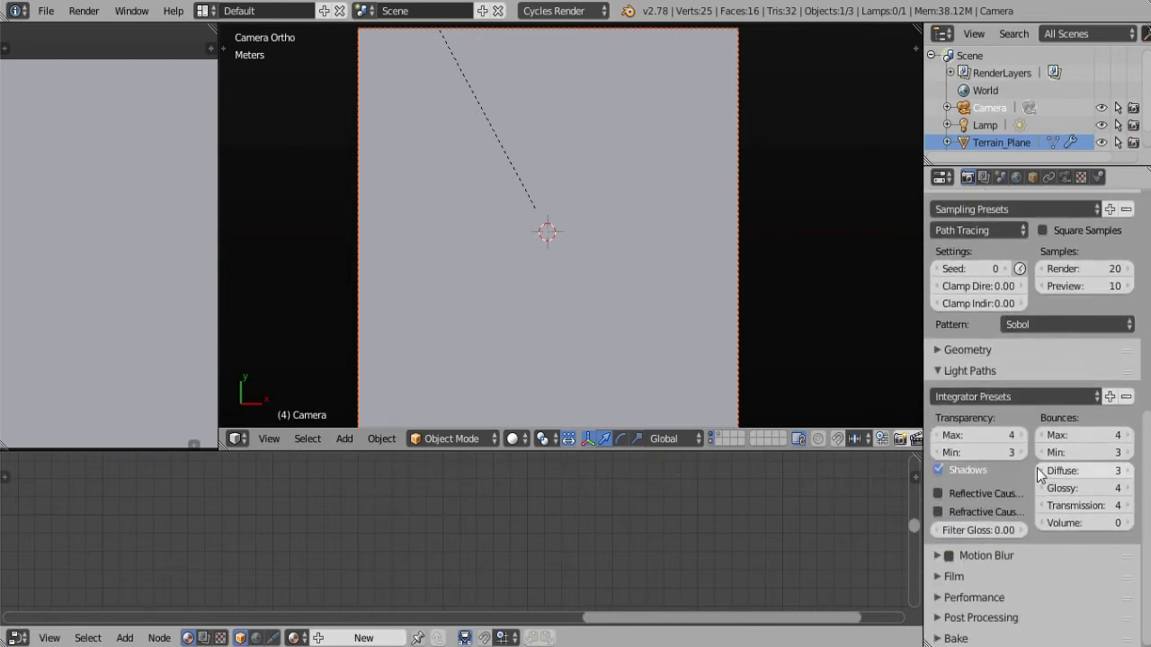
scroll(1043, 440, up, 6)
scroll(1031, 448, up, 3)
click(962, 471)
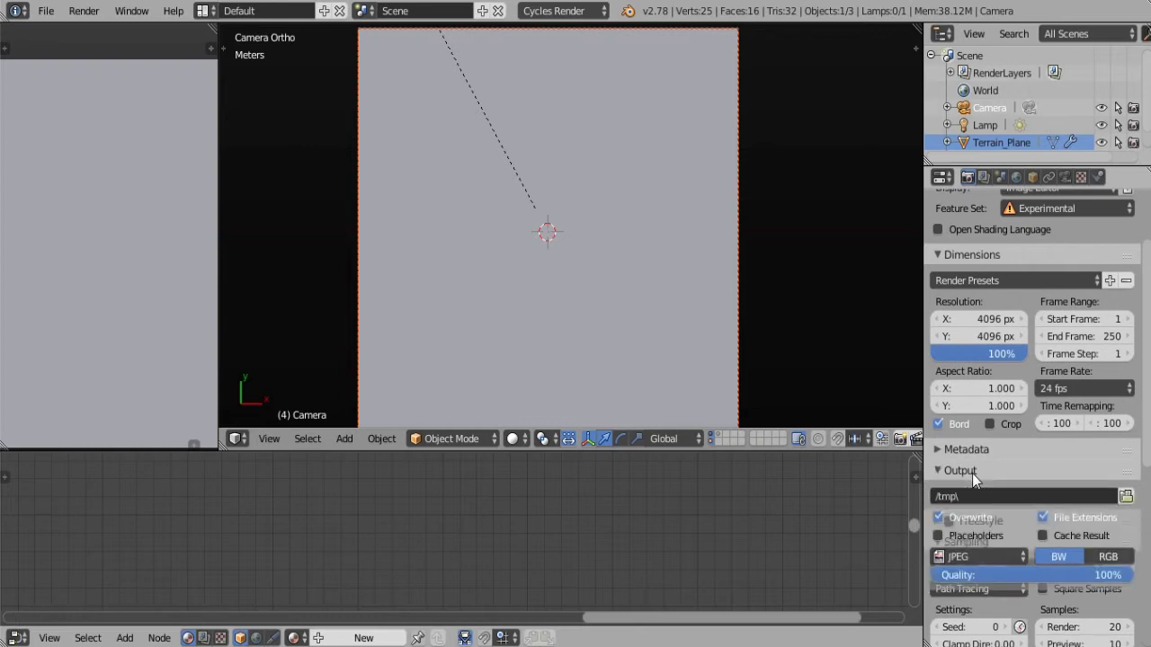
scroll(972, 473, down, 4)
click(980, 409)
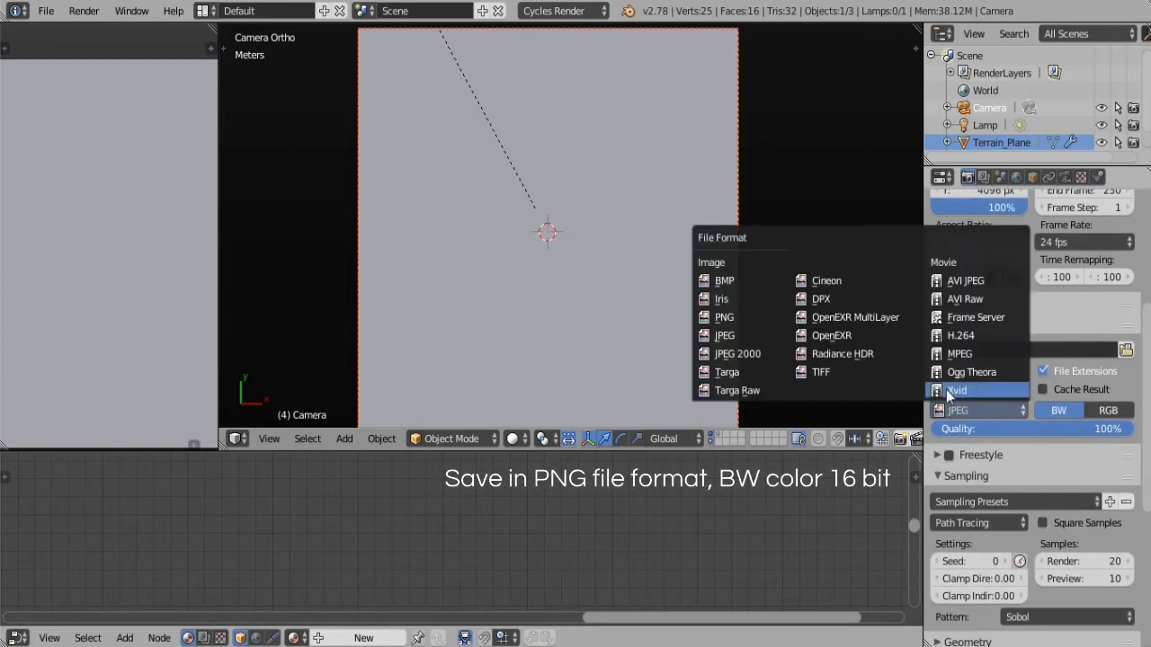
click(724, 317)
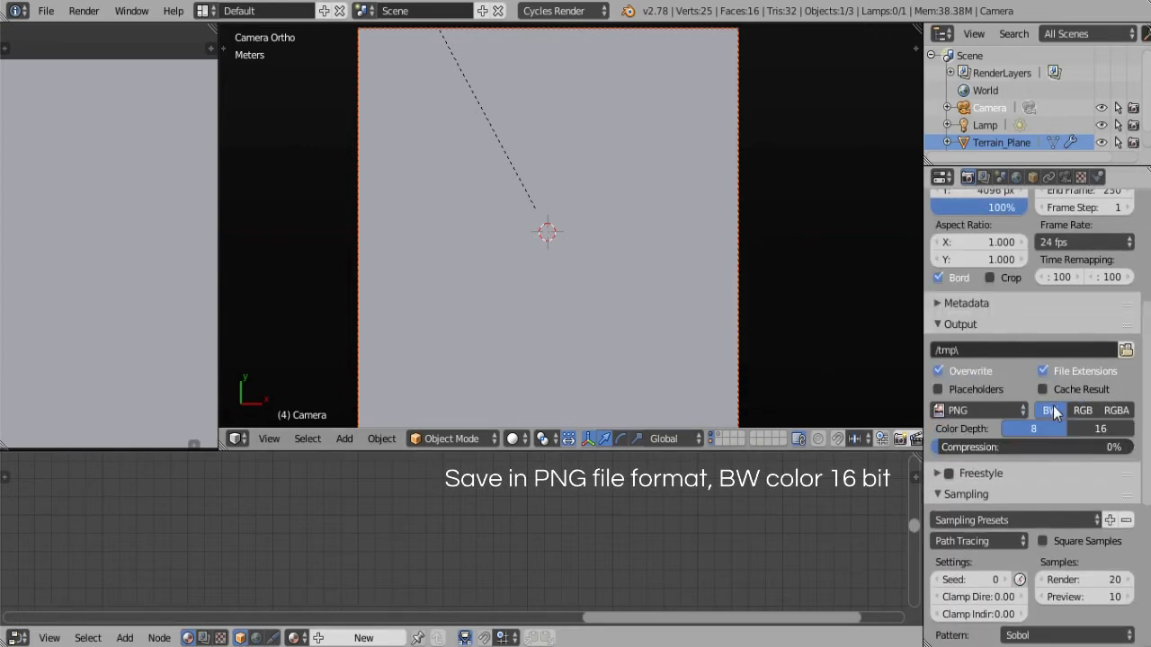
click(1079, 429)
scroll(1080, 461, up, 6)
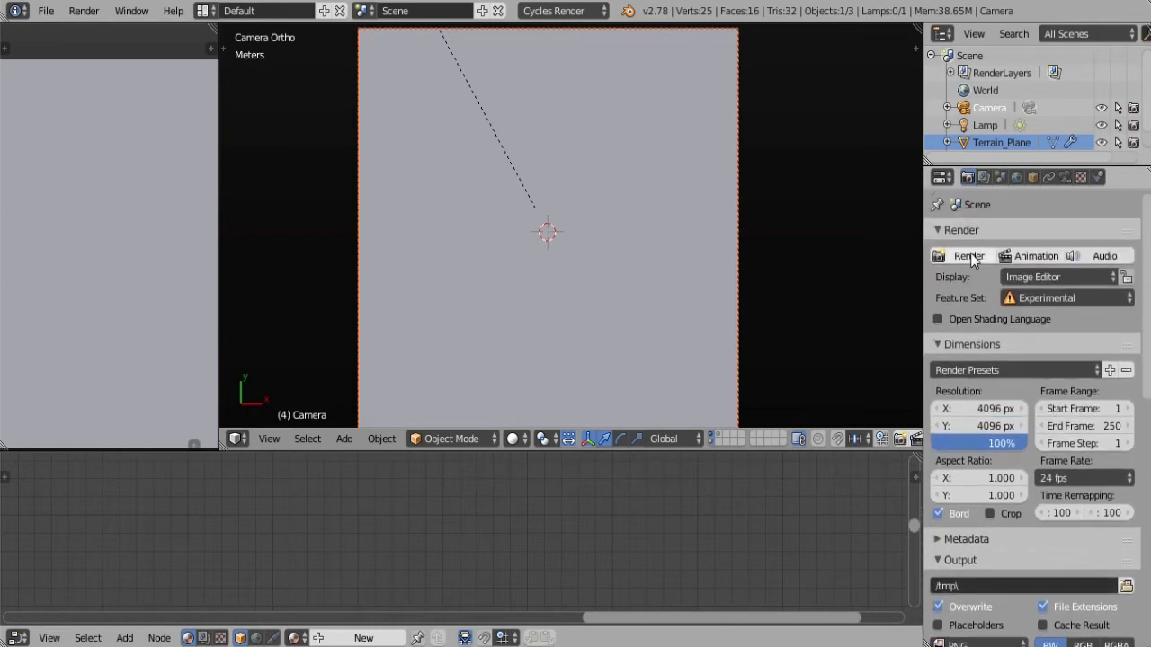
Render the heightmap and maximize the Render Result to fill the window
click(968, 256)
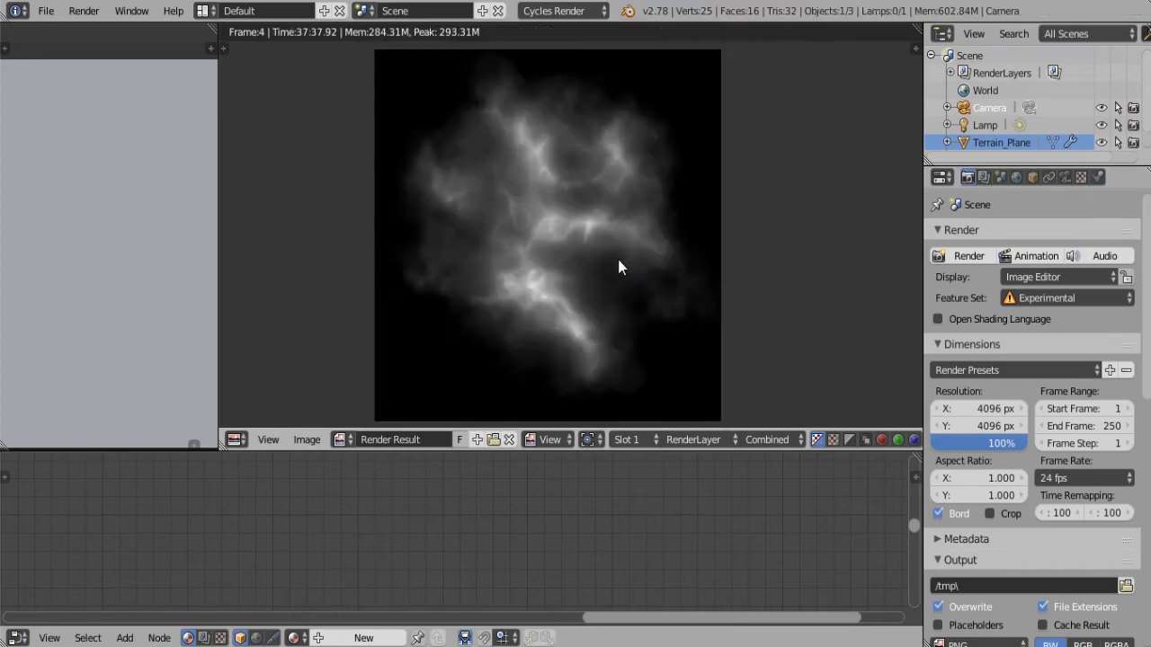
key(ctrl+Up)
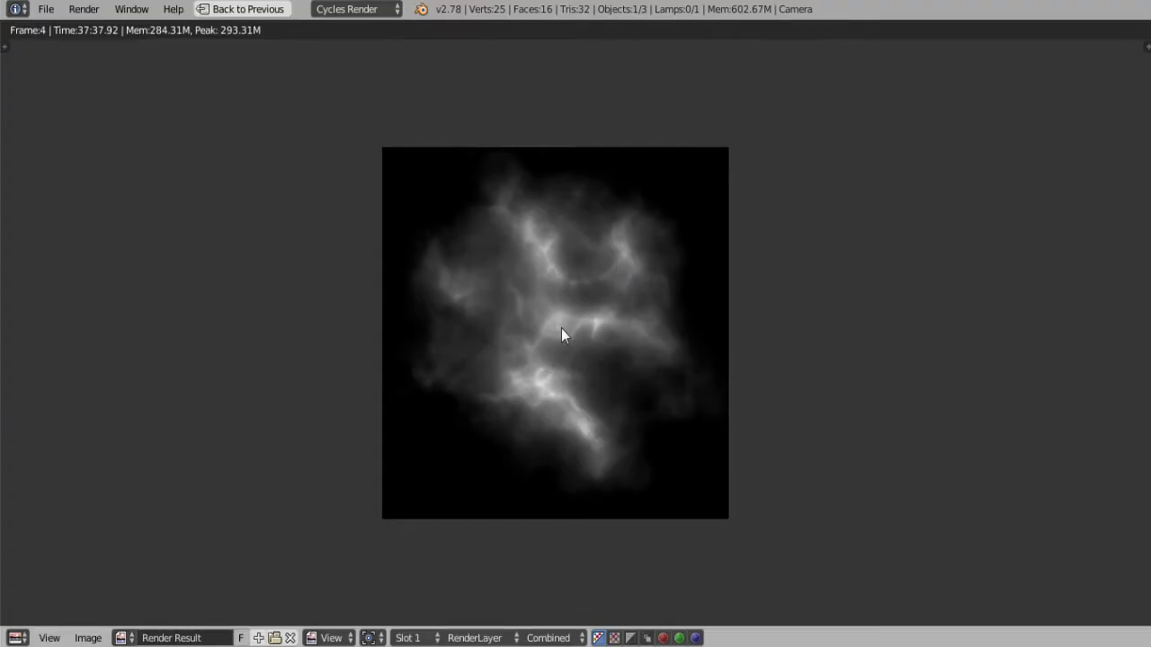
scroll(561, 330, up, 4)
scroll(561, 330, down, 3)
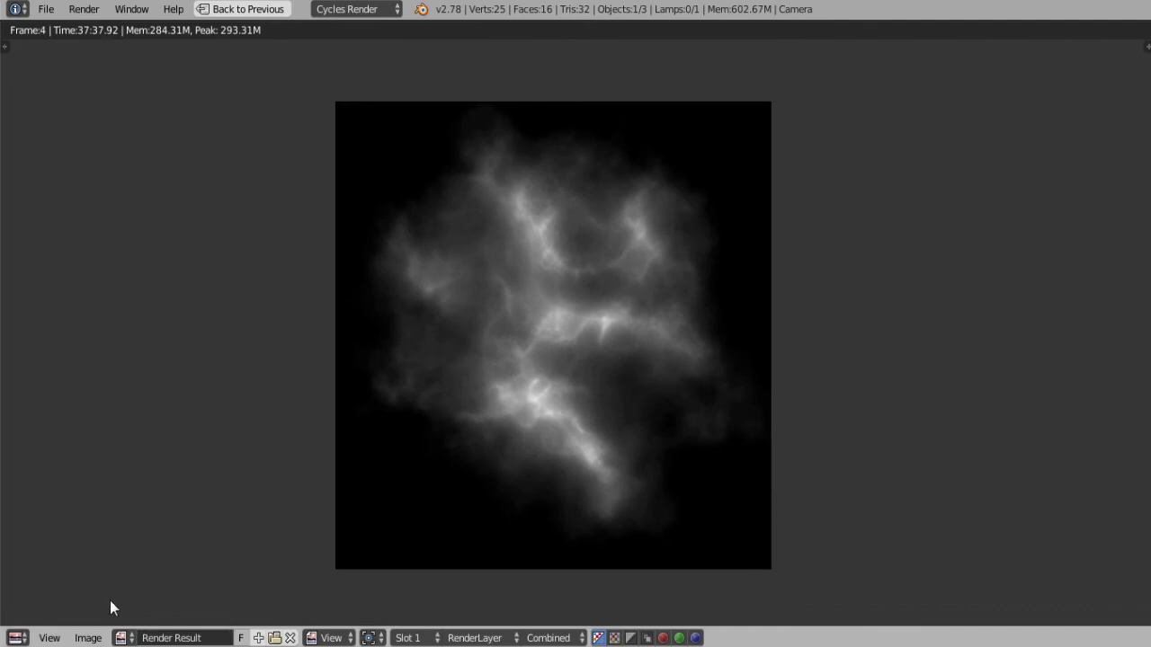
click(88, 637)
Save the render over Heightmap.png in the Desktop folder
click(126, 534)
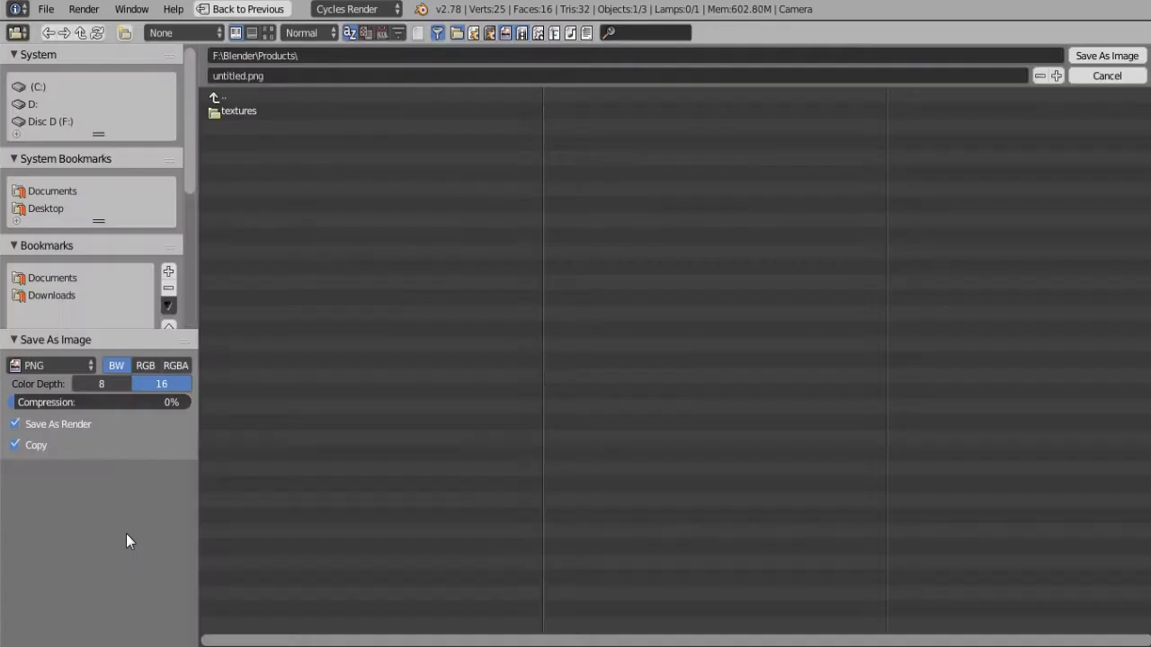
click(47, 209)
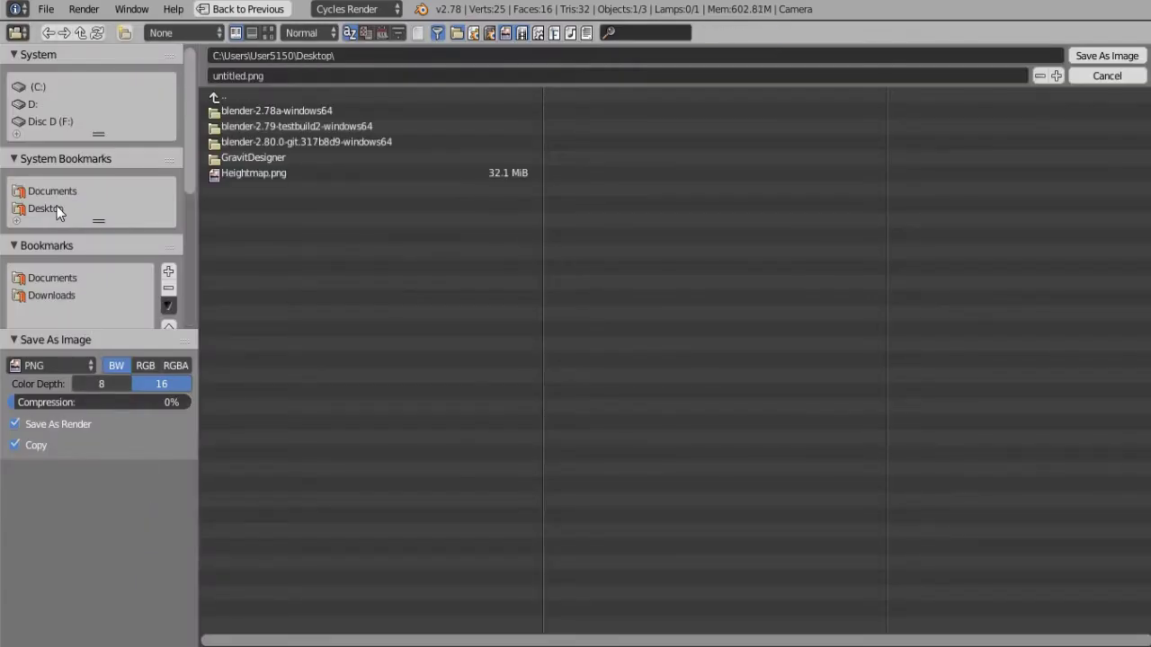
click(266, 174)
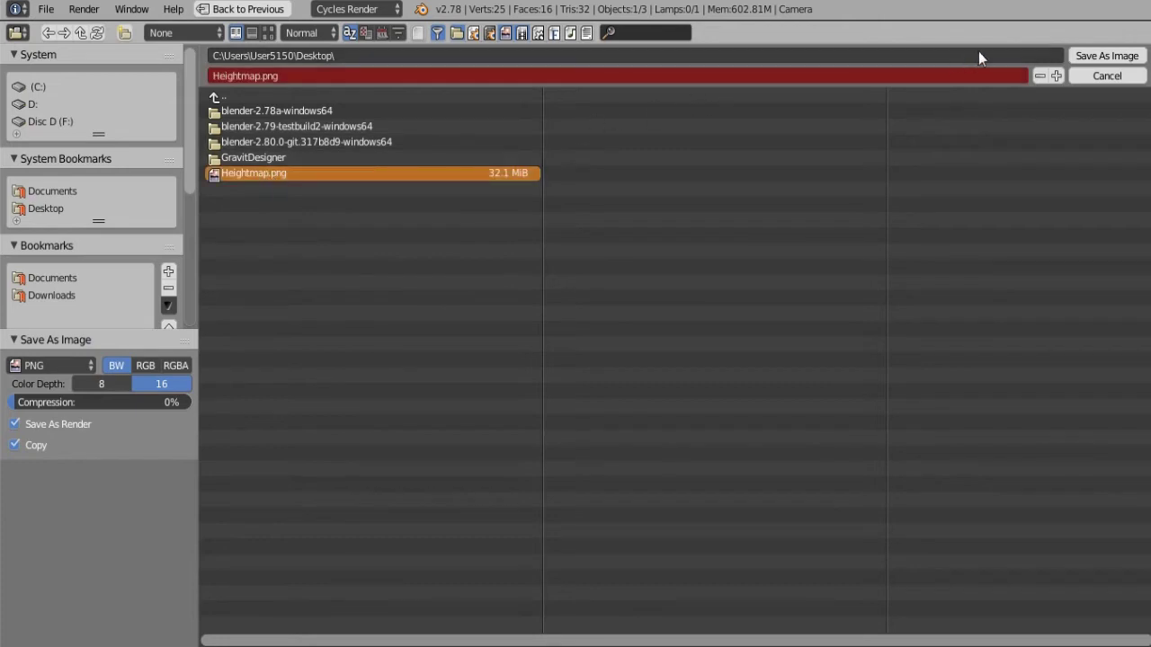
click(1098, 55)
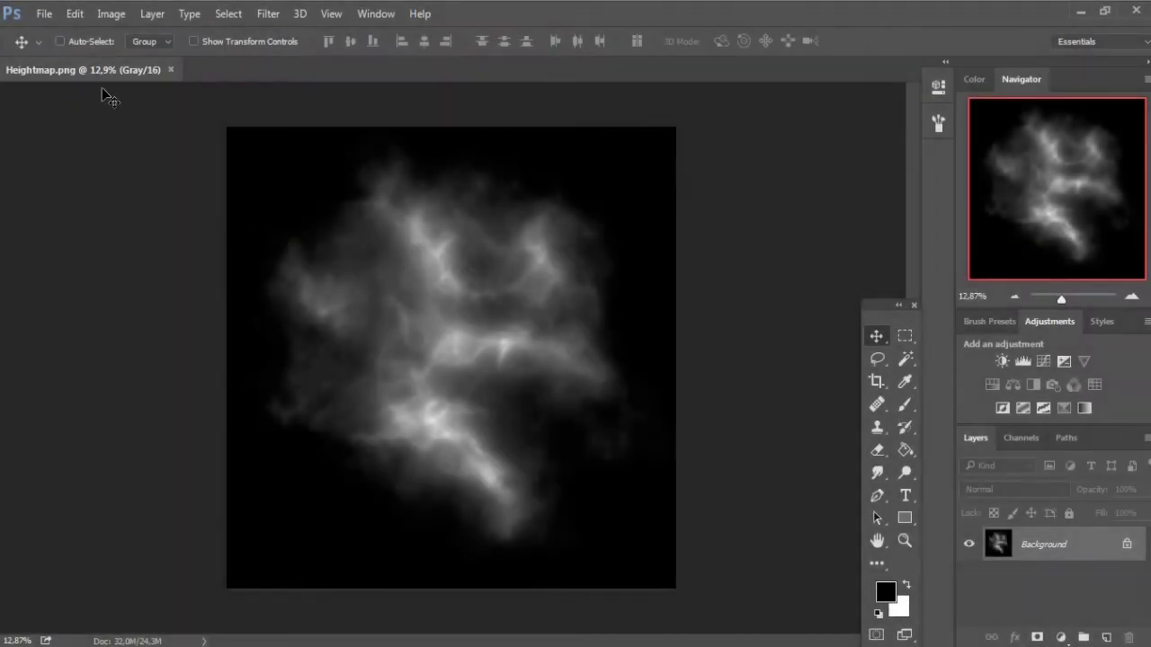
Save the heightmap in Photoshop as a Photoshop Raw (*.RAW) file with IBM PC byte order
click(46, 17)
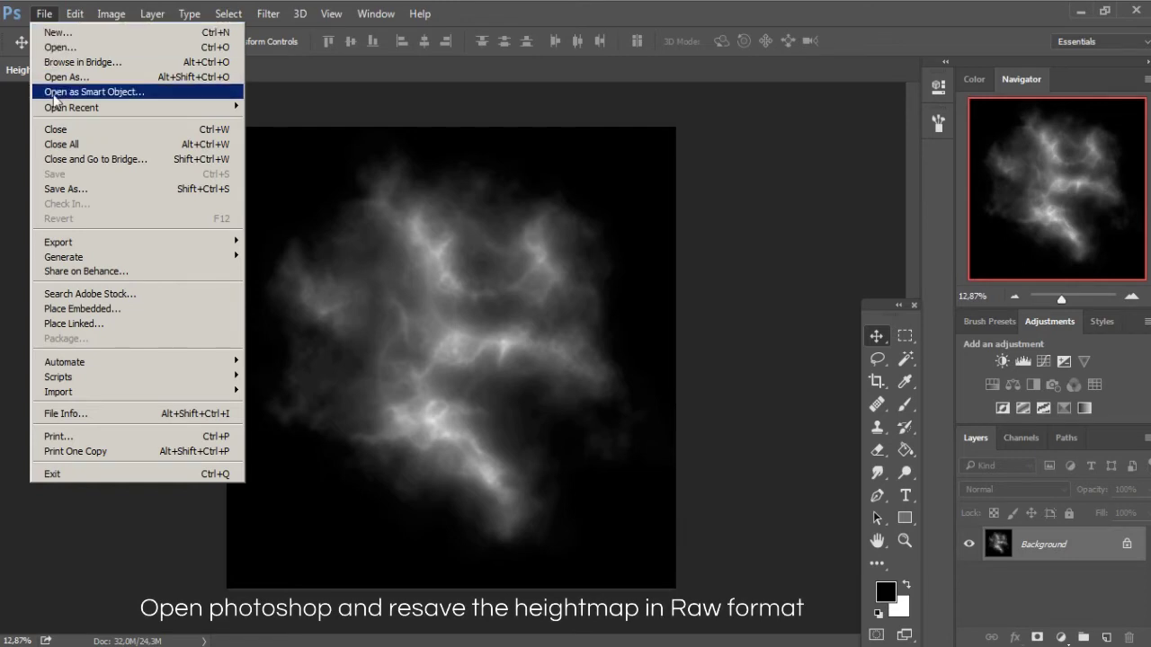
click(72, 189)
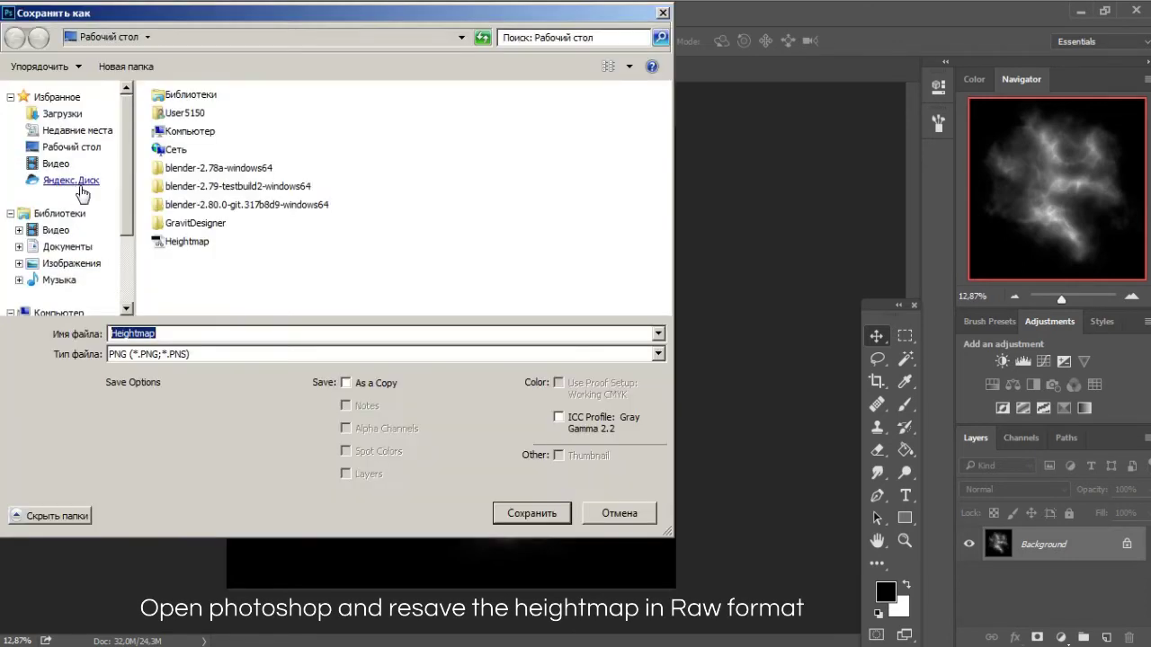
click(183, 354)
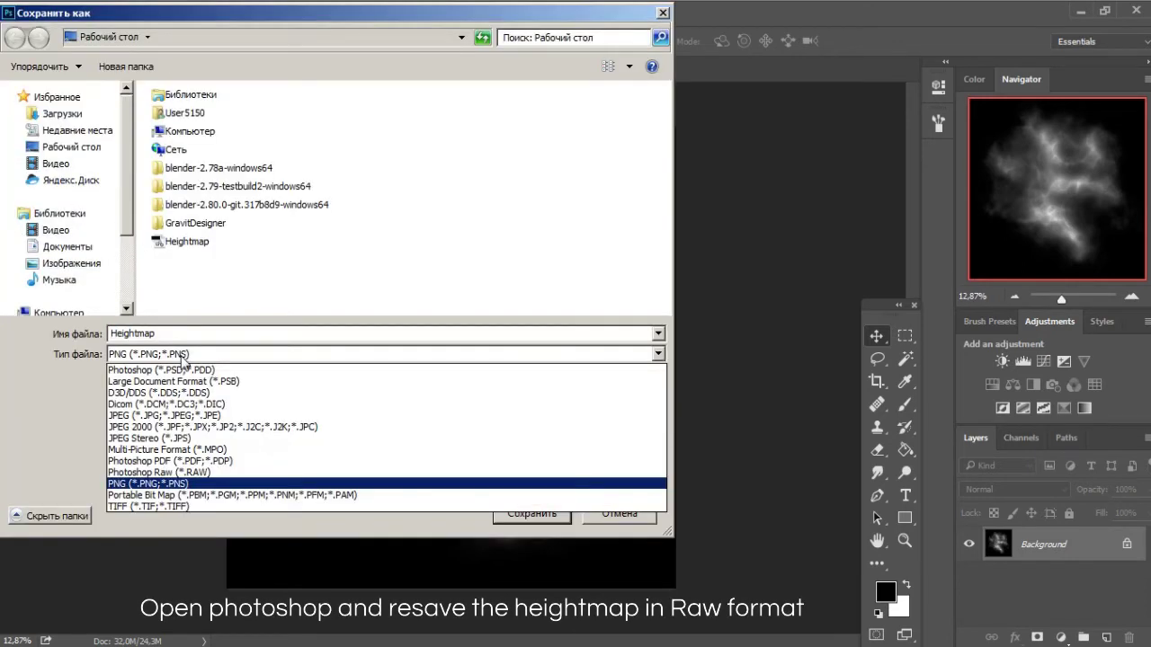
click(190, 478)
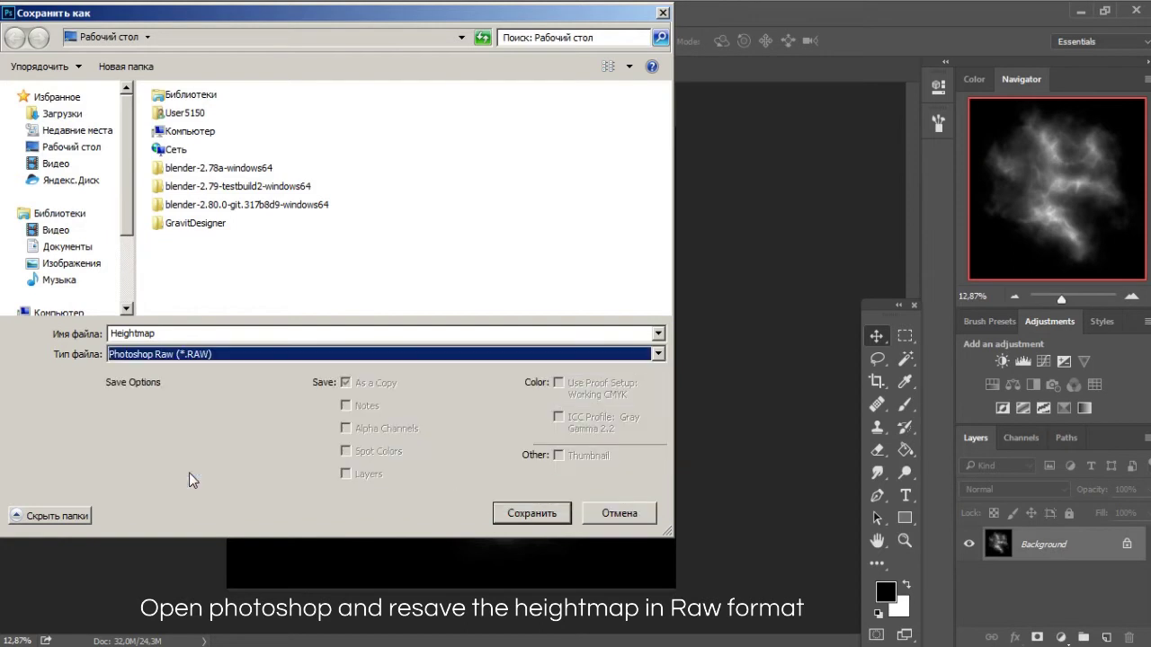
click(520, 519)
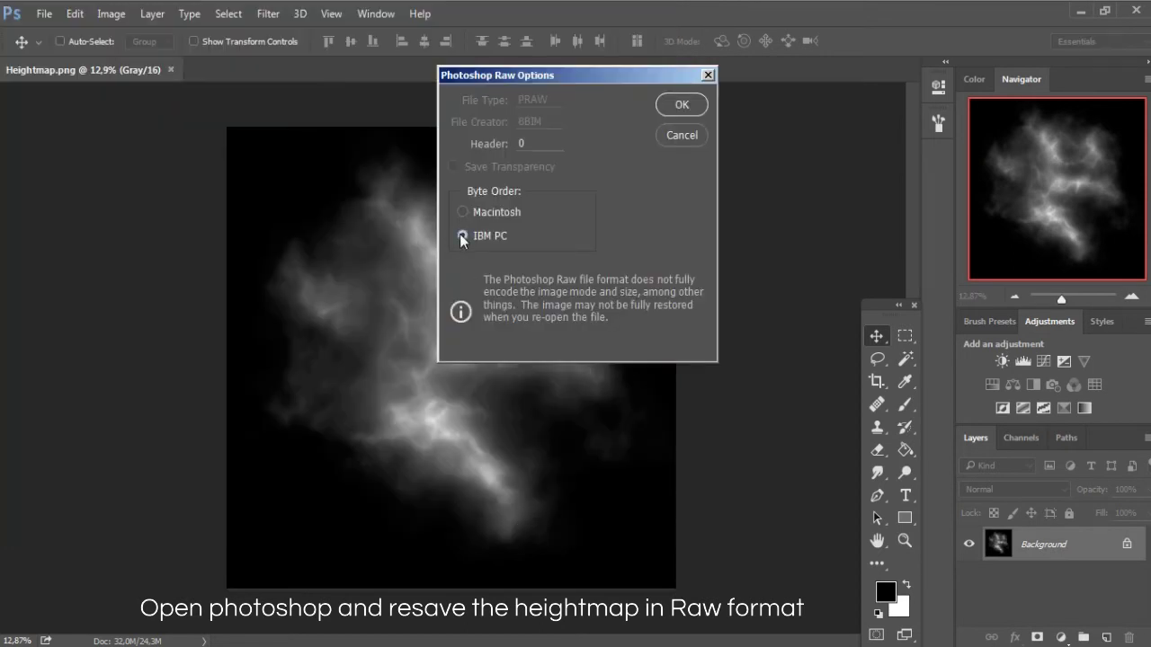
click(680, 106)
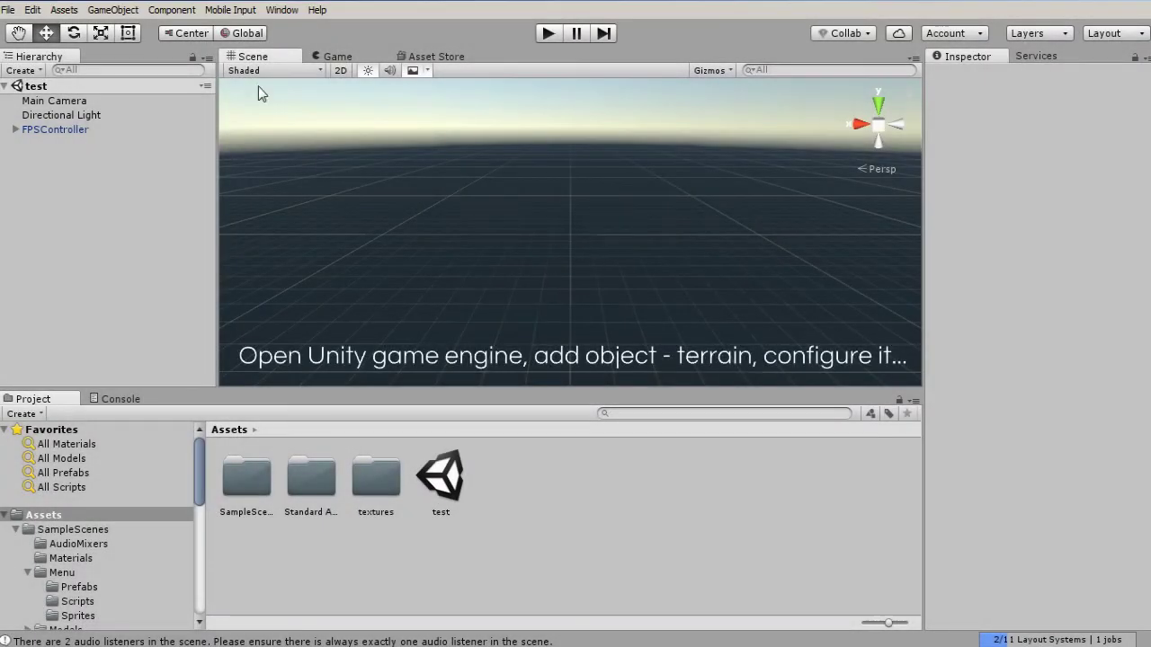
Add a new Unity terrain sized 4096 wide by 4096 long with height 600
click(112, 10)
mouse_move(120, 59)
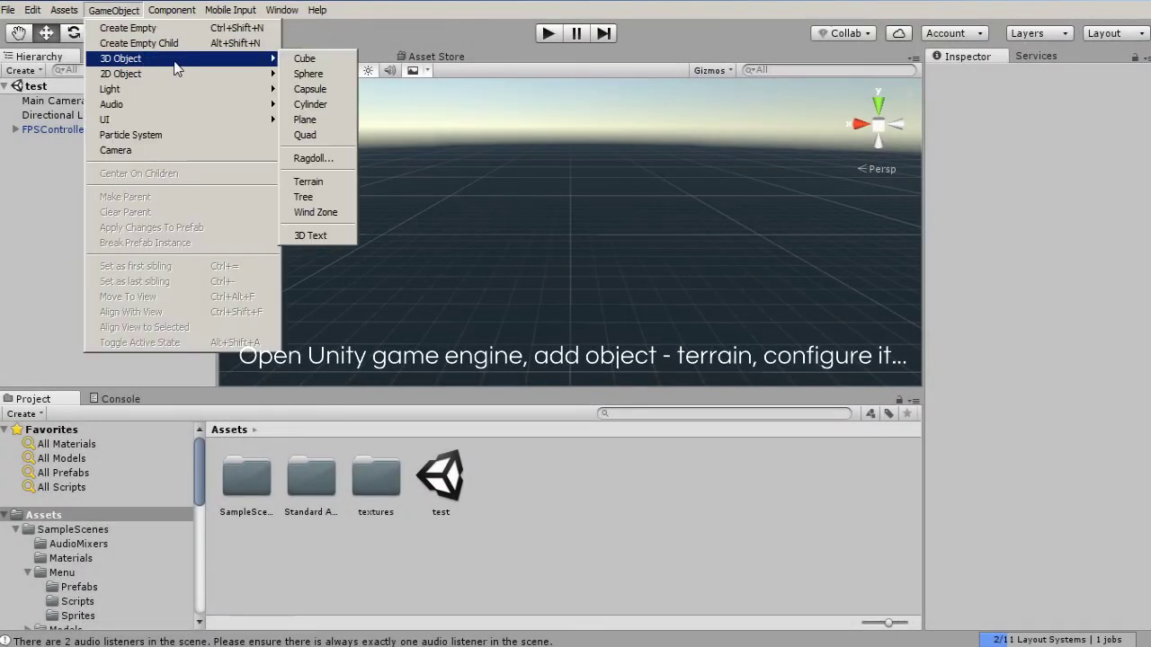
click(308, 181)
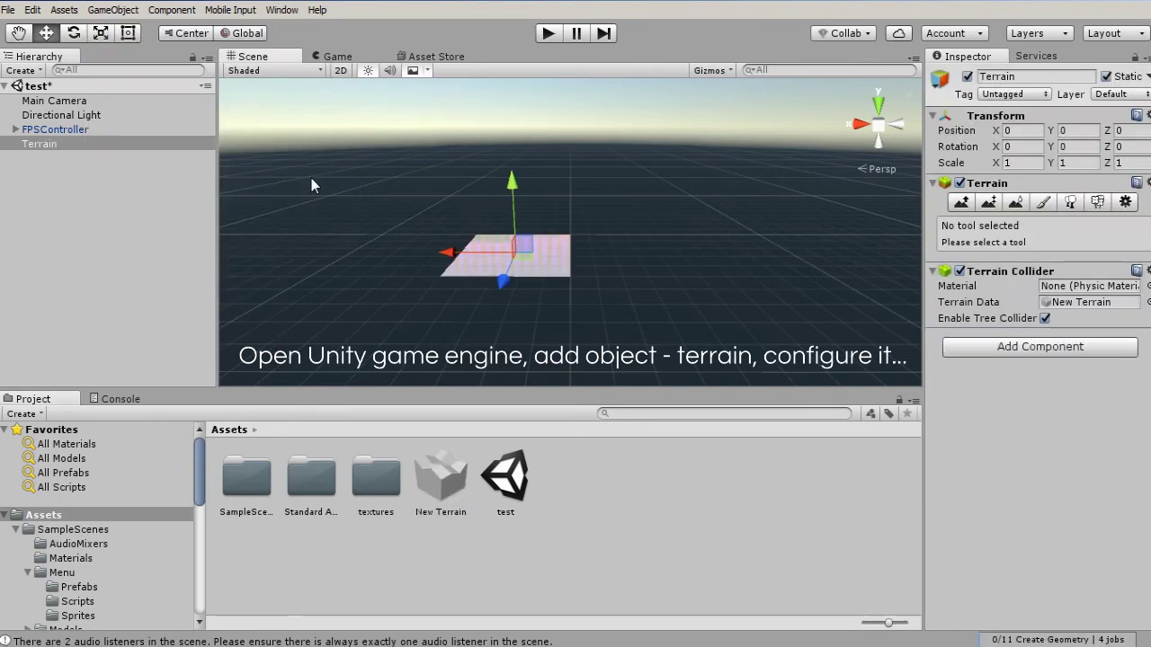
click(1125, 202)
scroll(1069, 427, down, 3)
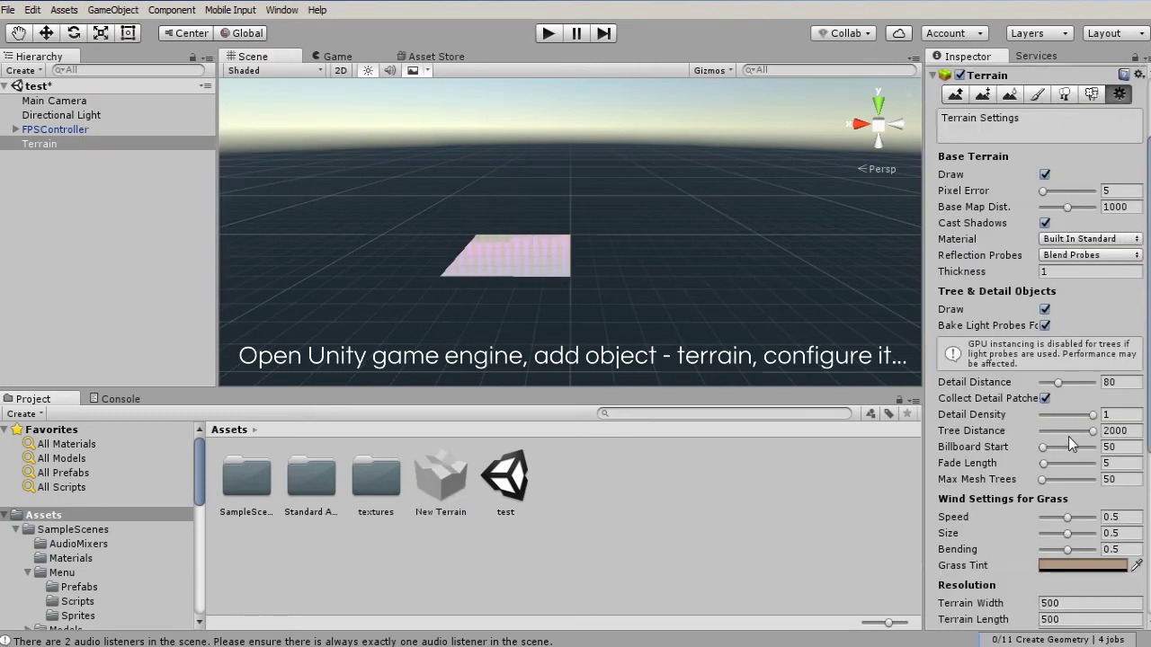
scroll(1068, 436, down, 5)
click(1058, 441)
text(4096)
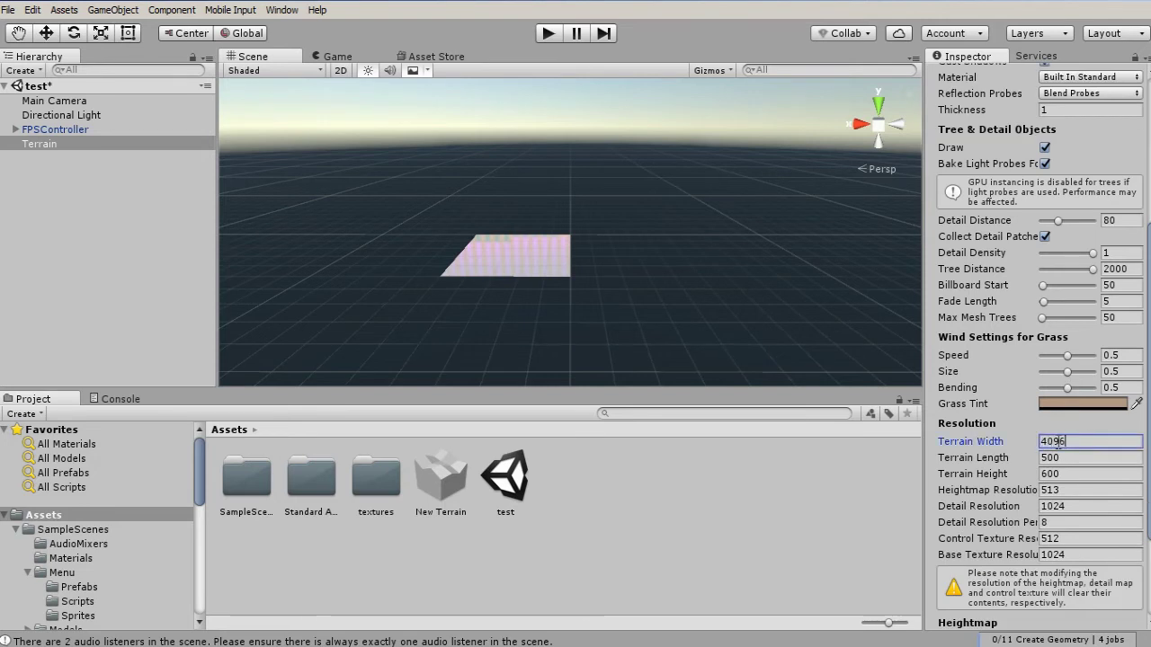
click(1058, 457)
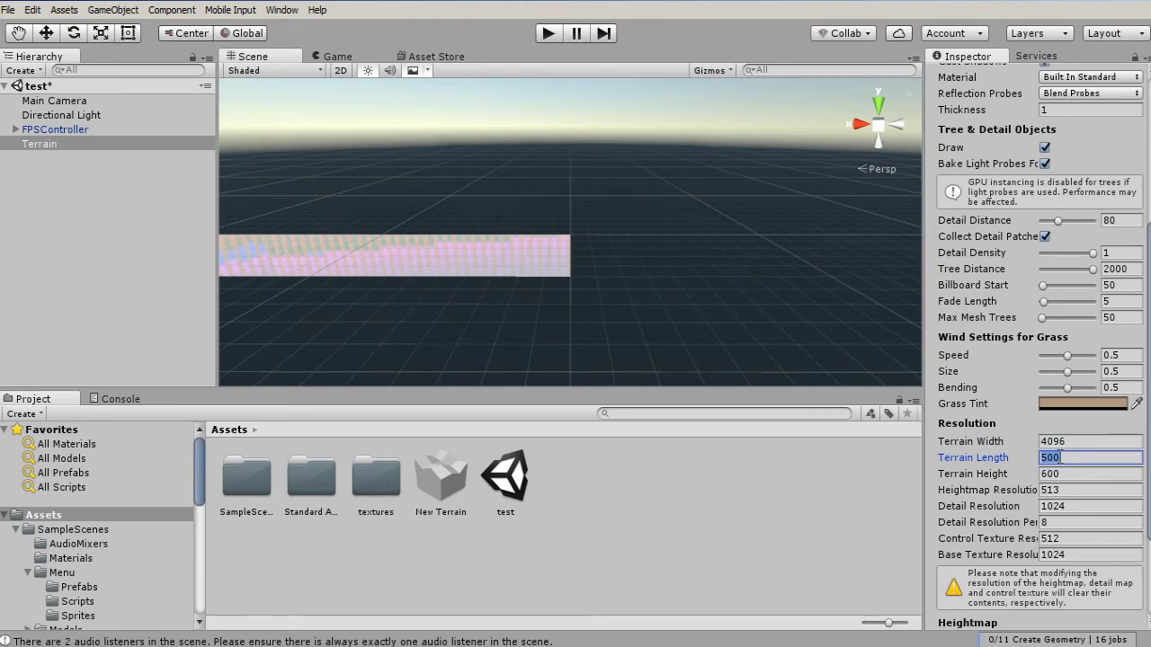
text(4096)
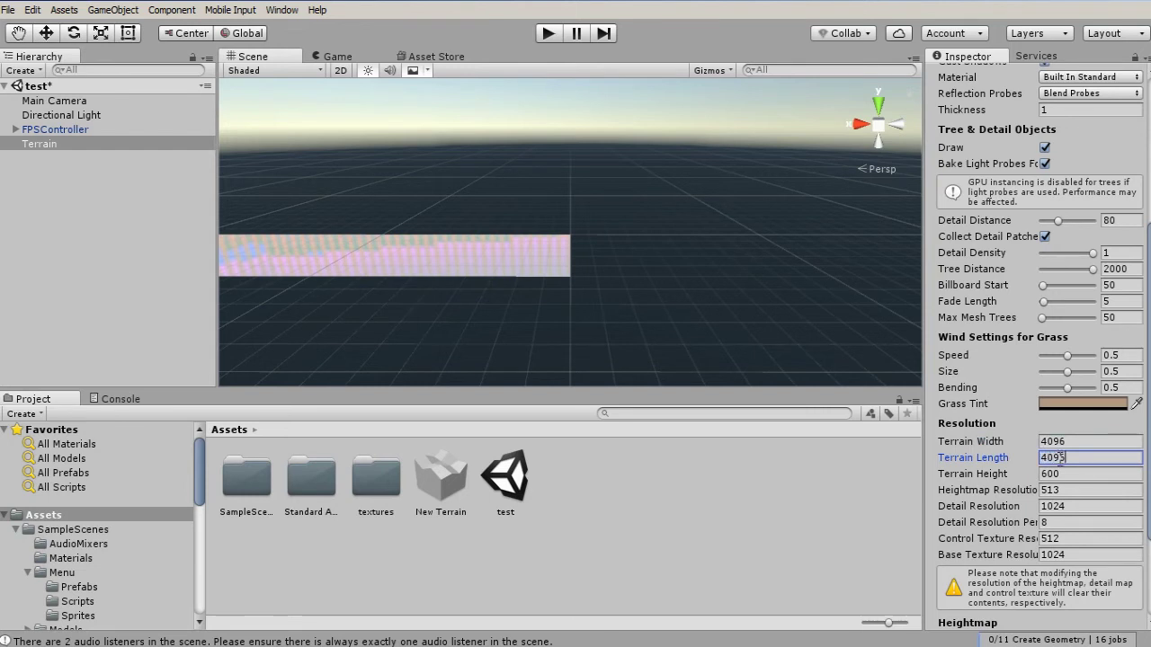
click(1062, 472)
text(500)
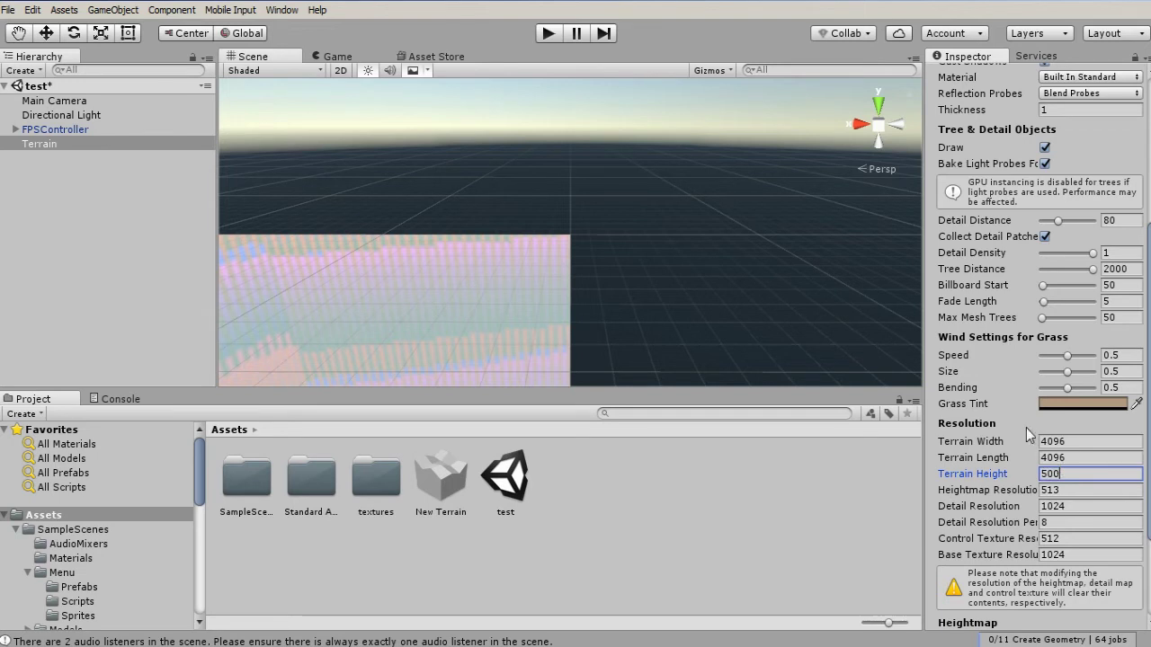
Give the terrain the Built In Legacy Diffuse material
scroll(1034, 360, down, 3)
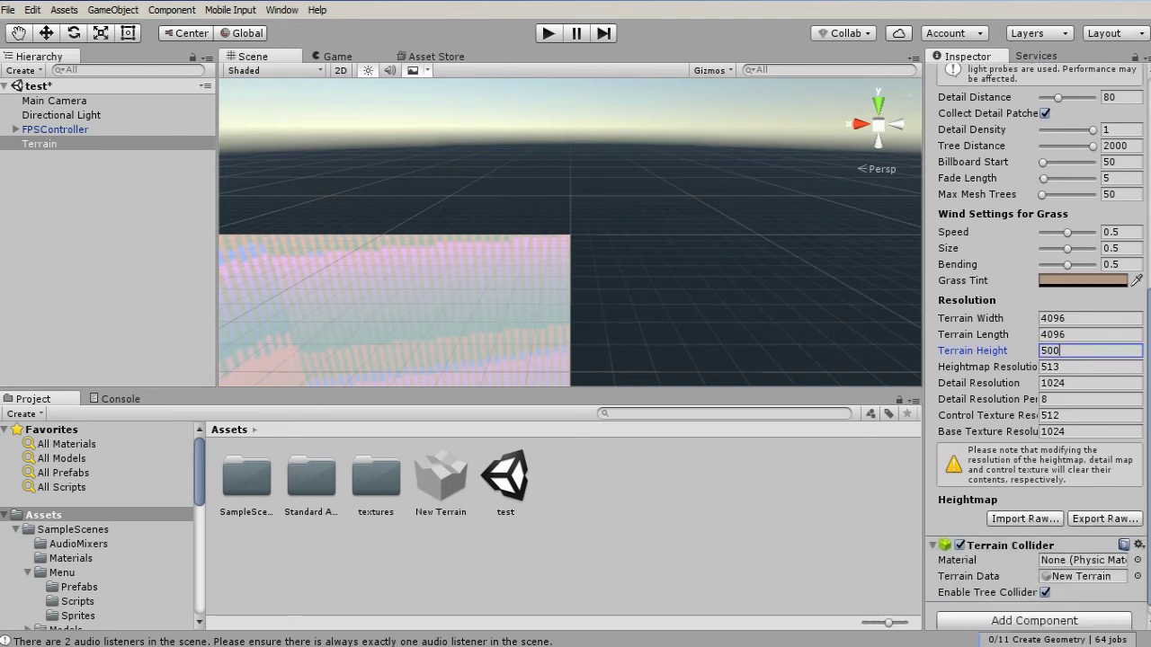
scroll(1034, 359, down, 1)
mouse_move(487, 293)
middle_down()
mouse_move(617, 257)
mouse_move(618, 282)
middle_up()
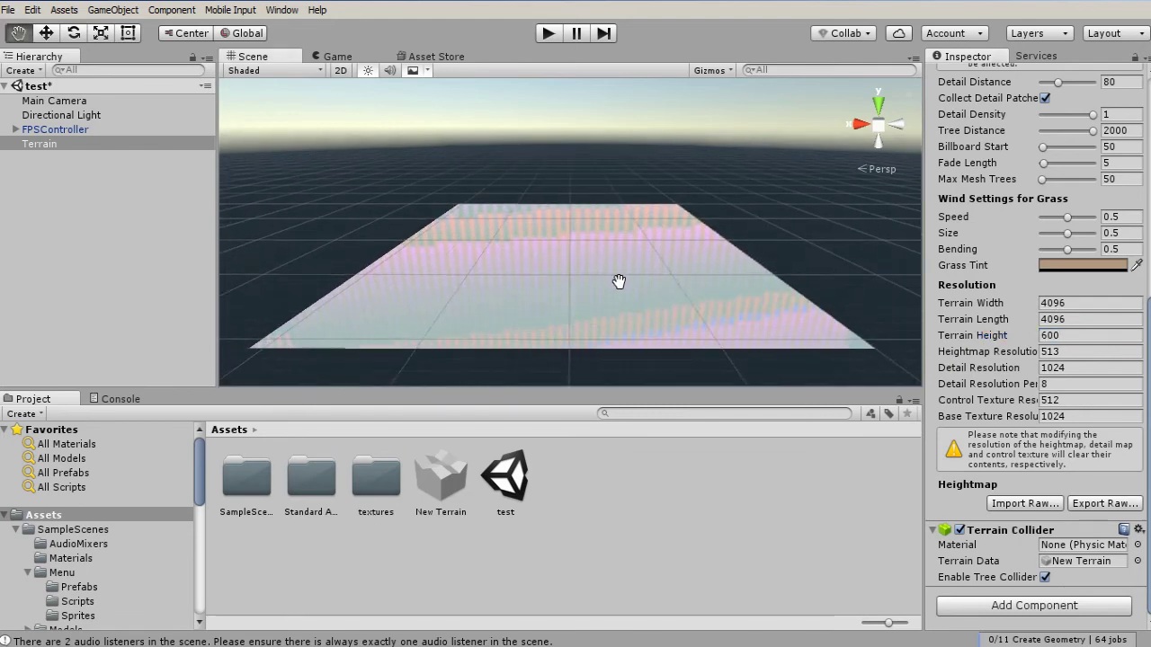
scroll(1079, 306, up, 9)
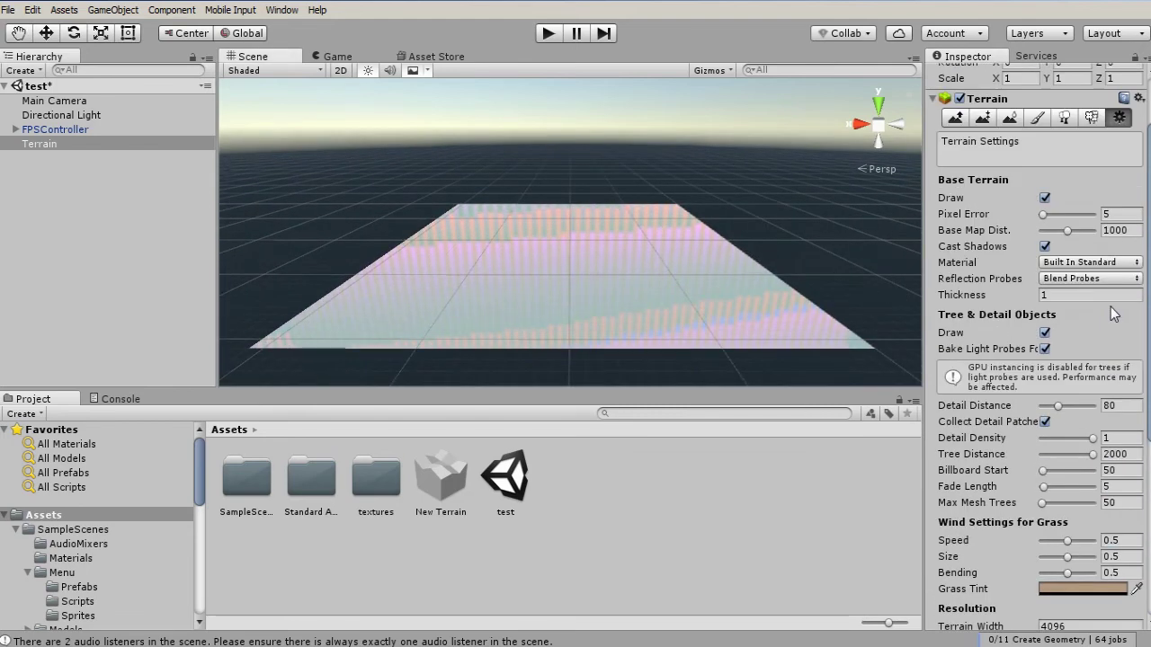
click(1083, 295)
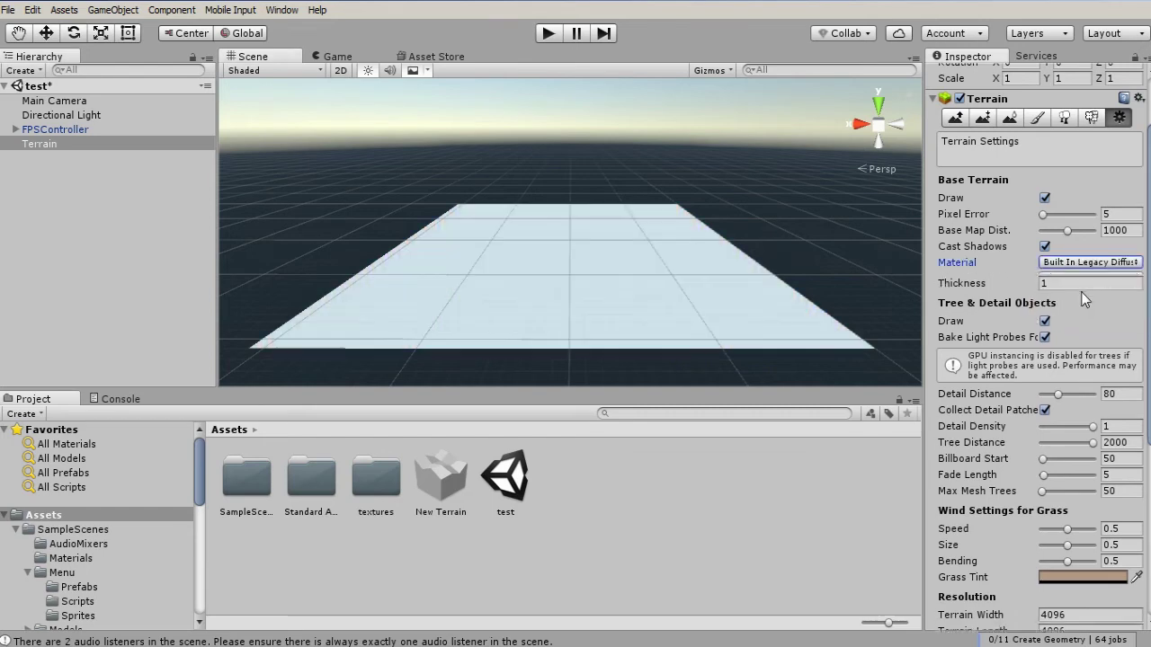
scroll(1063, 329, down, 5)
scroll(1062, 332, down, 4)
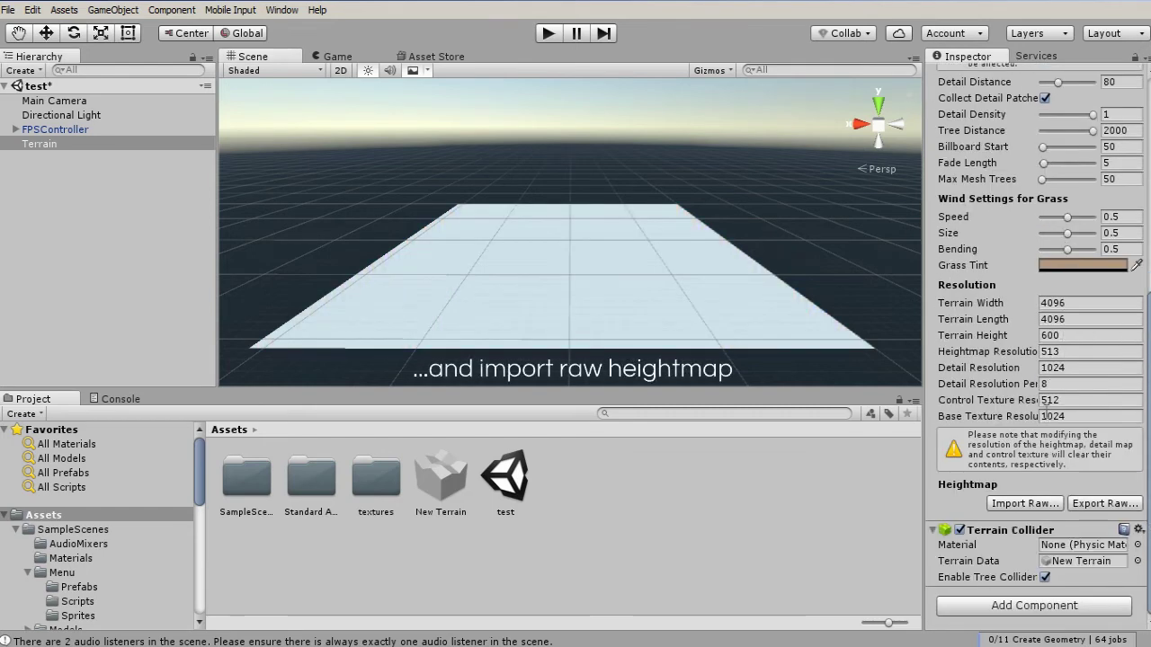
Import Heightmap.raw into the terrain as 16-bit, 4096 x 4096, Windows byte order
click(1030, 502)
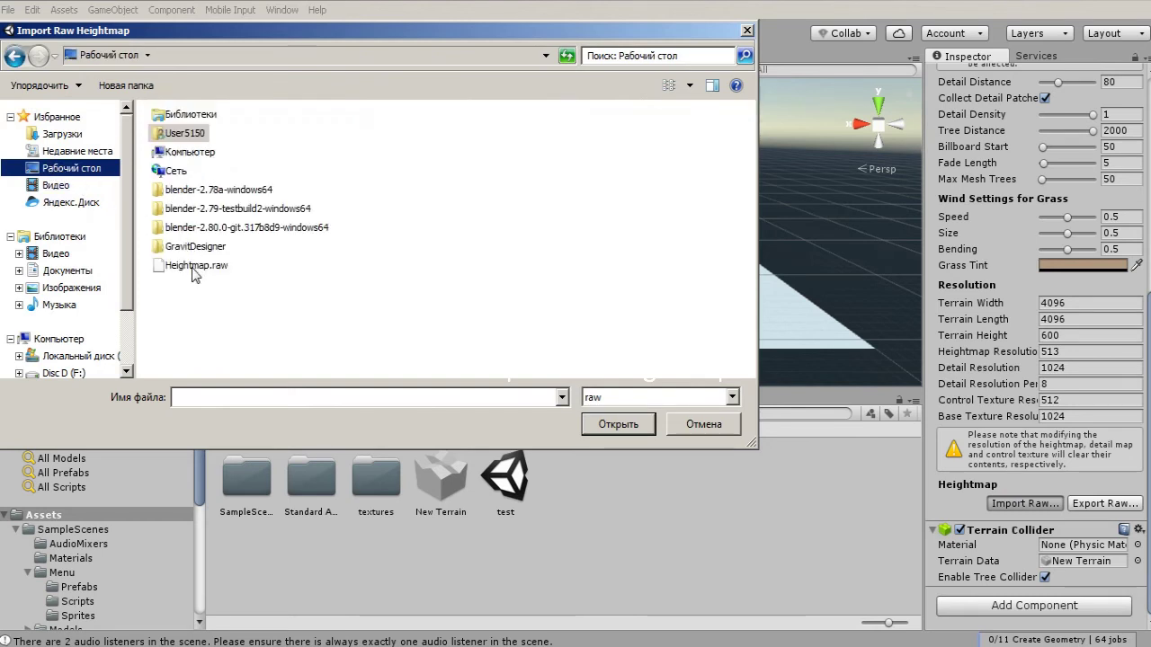
click(619, 424)
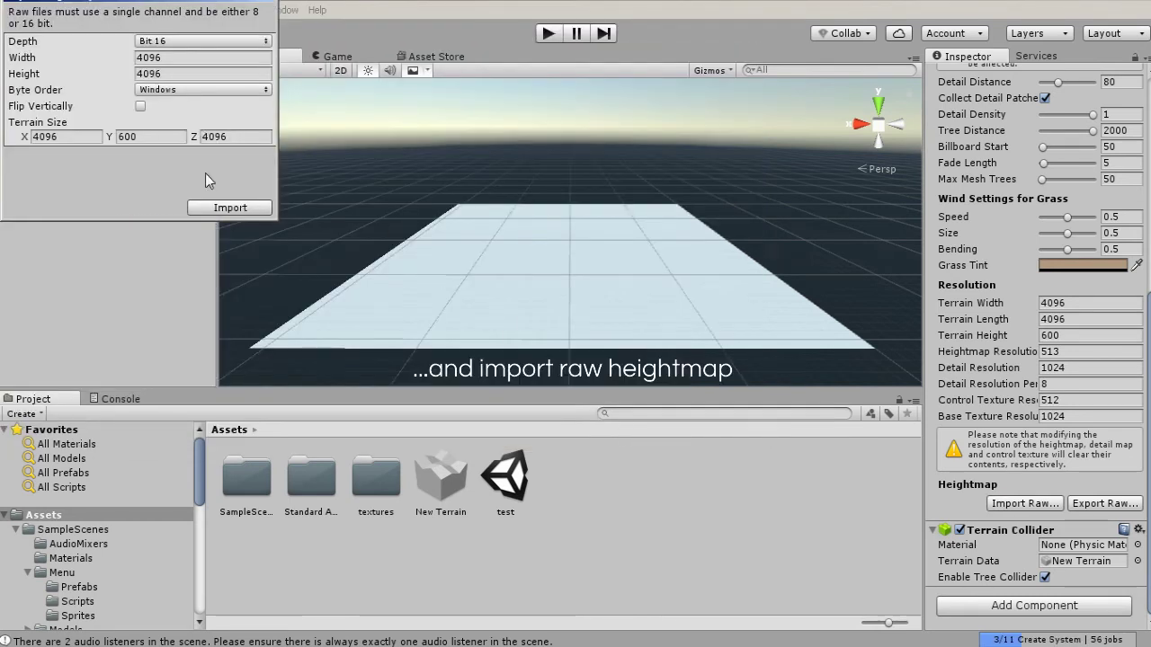
click(232, 208)
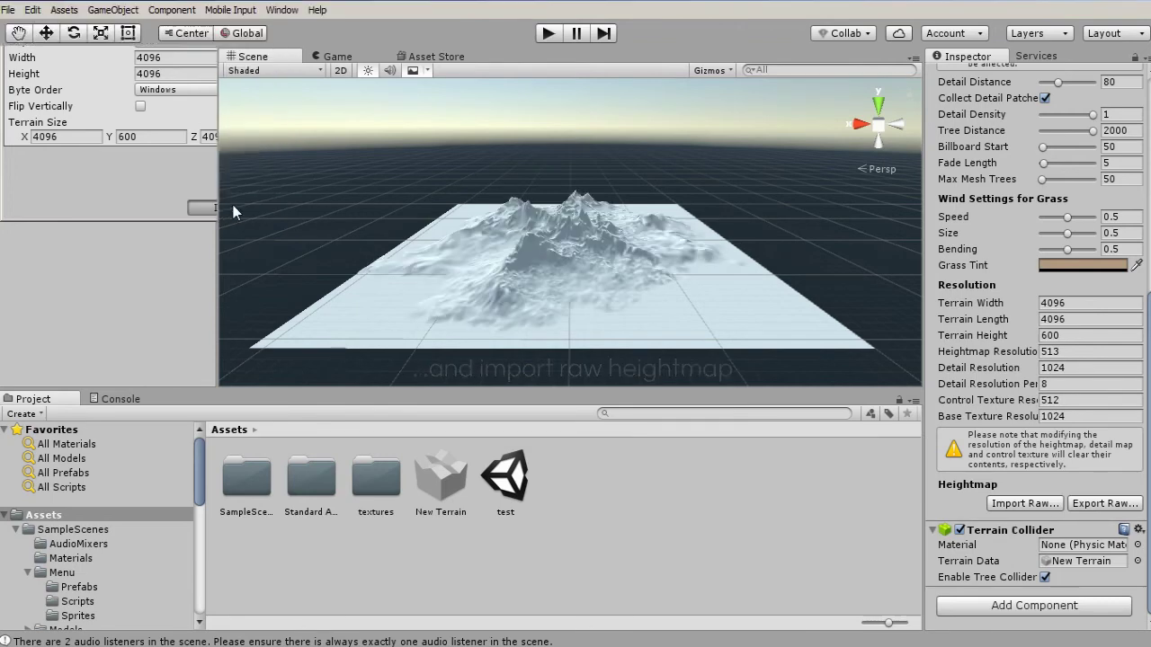
scroll(538, 216, up, 2)
Look down on the mountains and set the terrain height to 500
scroll(538, 216, up, 2)
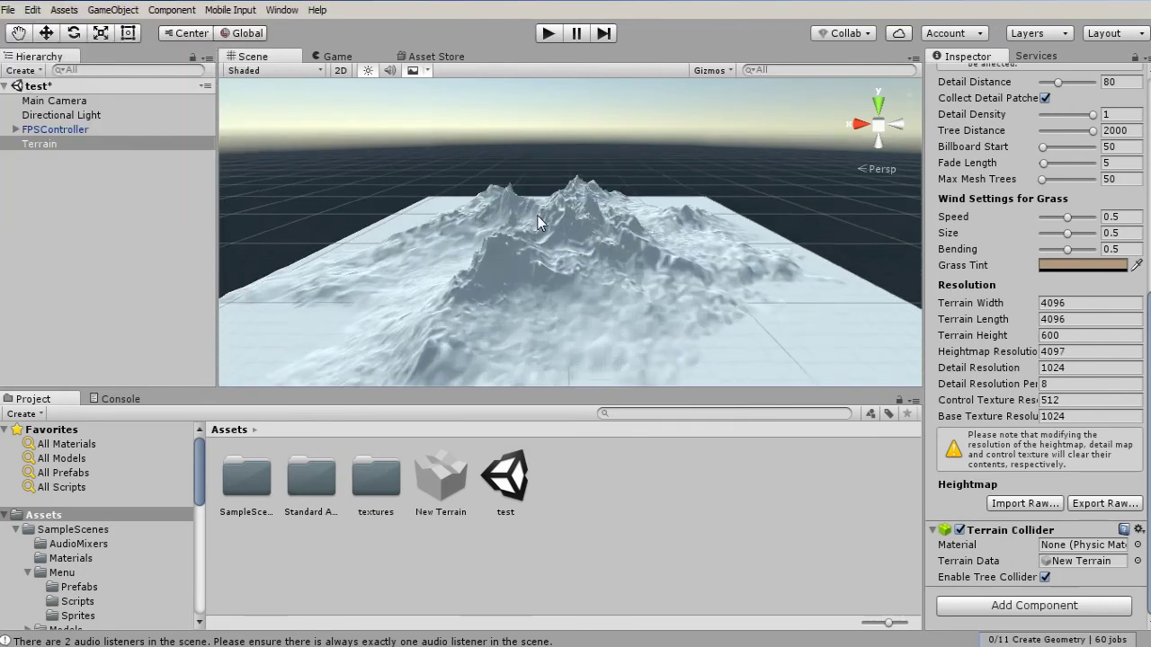
scroll(537, 215, up, 2)
alt+drag(540, 215, 580, 232)
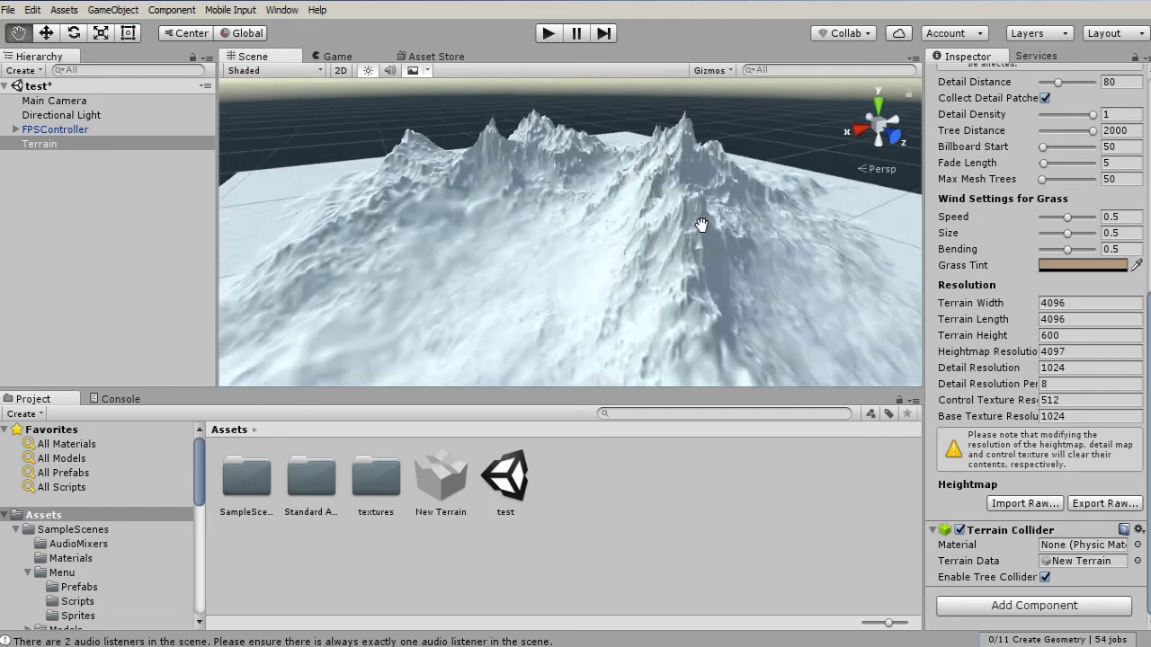
scroll(545, 247, down, 2)
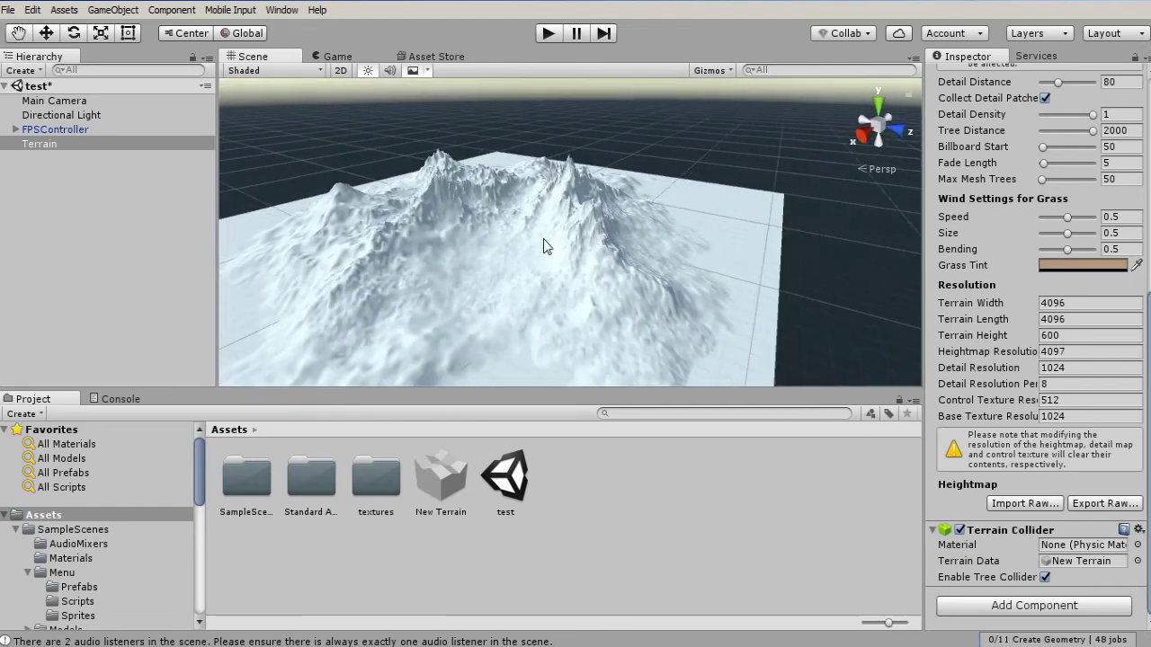
scroll(561, 231, down, 2)
text(500)
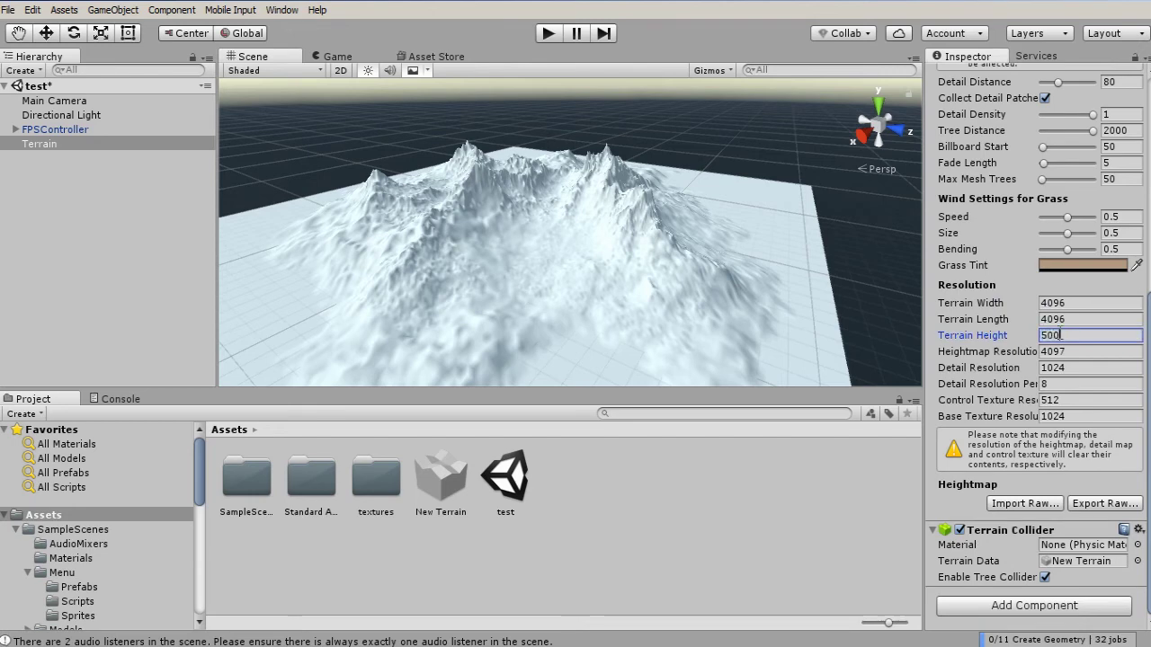
key(Return)
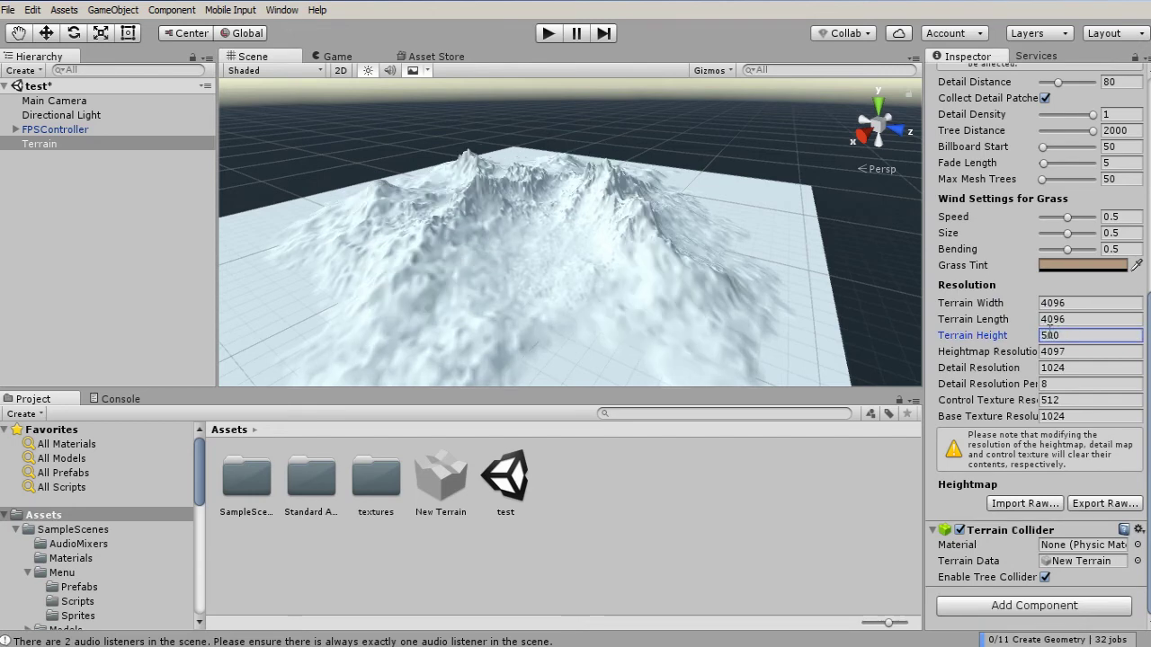
Lower the Pixel Error to 1 and view the sharper peaks against the sky
scroll(629, 274, up, 3)
scroll(663, 278, up, 2)
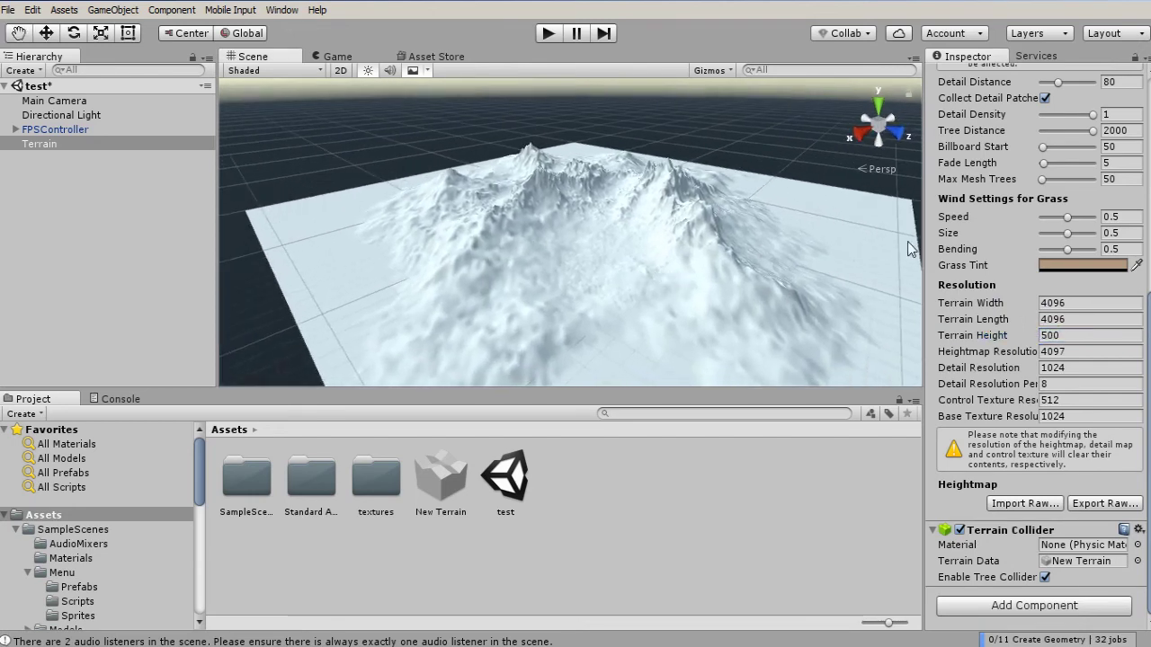
scroll(1034, 232, up, 5)
scroll(1047, 251, up, 1)
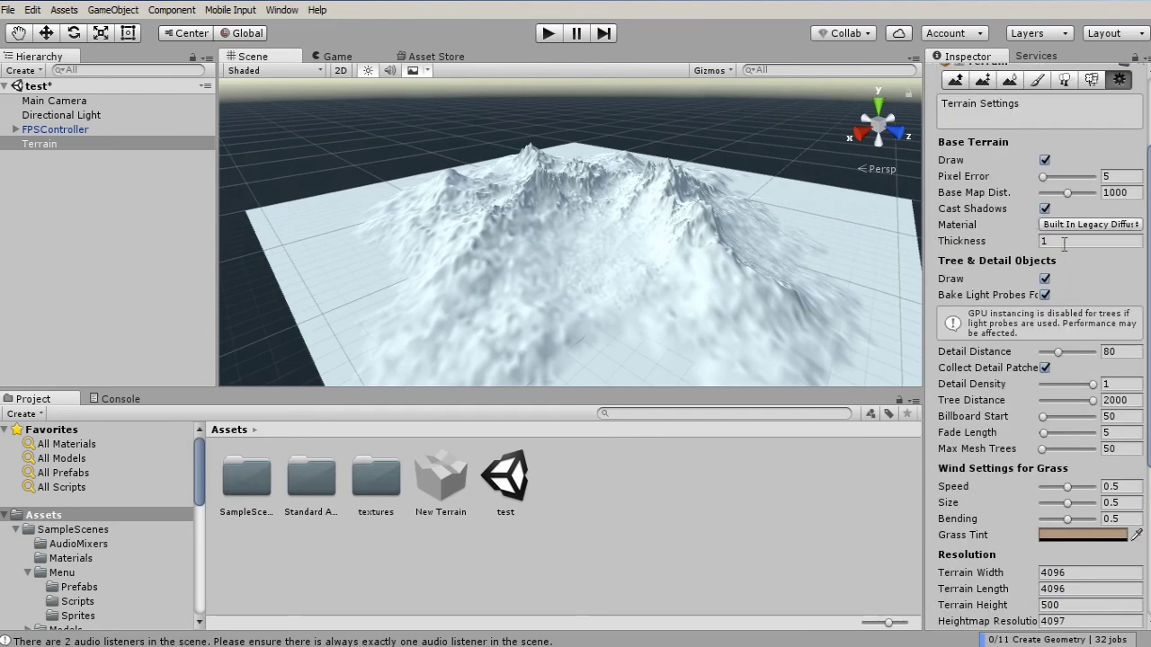
drag(1044, 177, 1038, 177)
scroll(628, 234, up, 2)
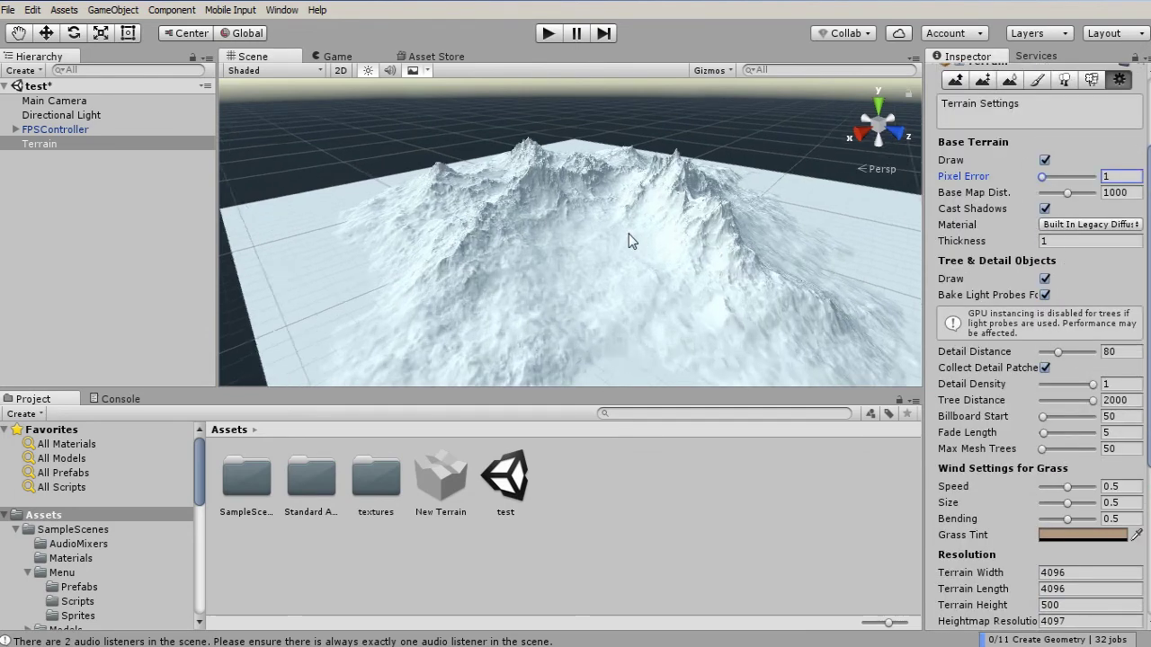
scroll(630, 228, up, 2)
mouse_move(630, 227)
alt+mouse_down()
mouse_move(627, 260)
mouse_move(441, 248)
mouse_move(762, 243)
mouse_move(369, 277)
mouse_move(694, 372)
alt+mouse_up()
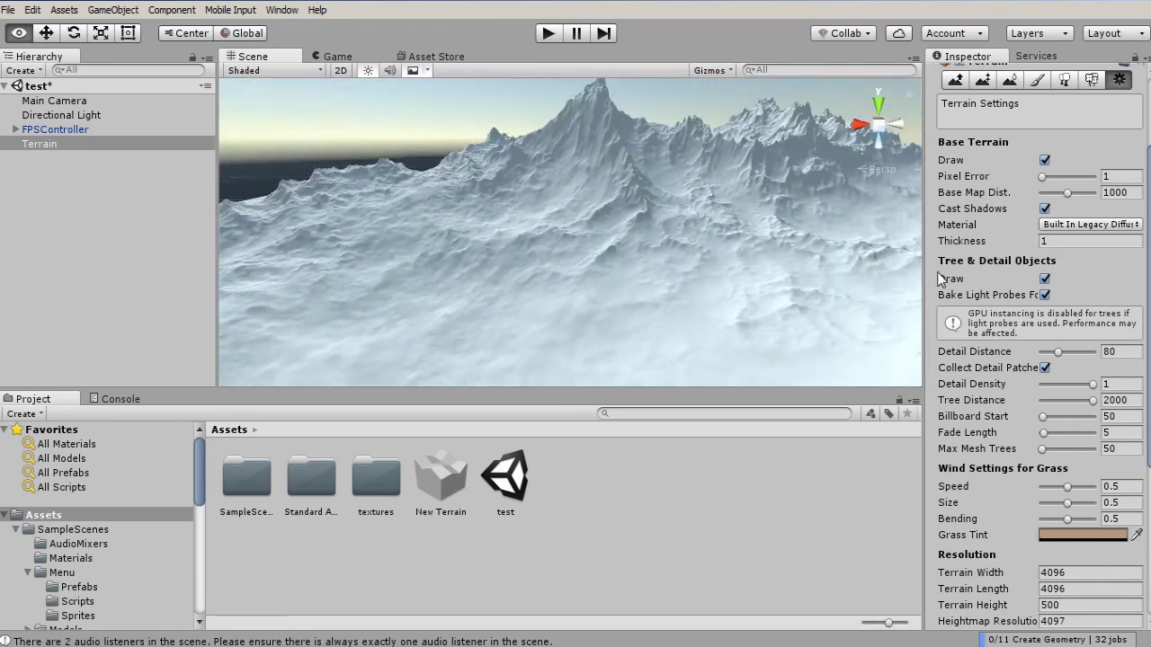
Enter Play mode with Ctrl+P to view the snowy terrain in the Game view
key(ctrl+p)
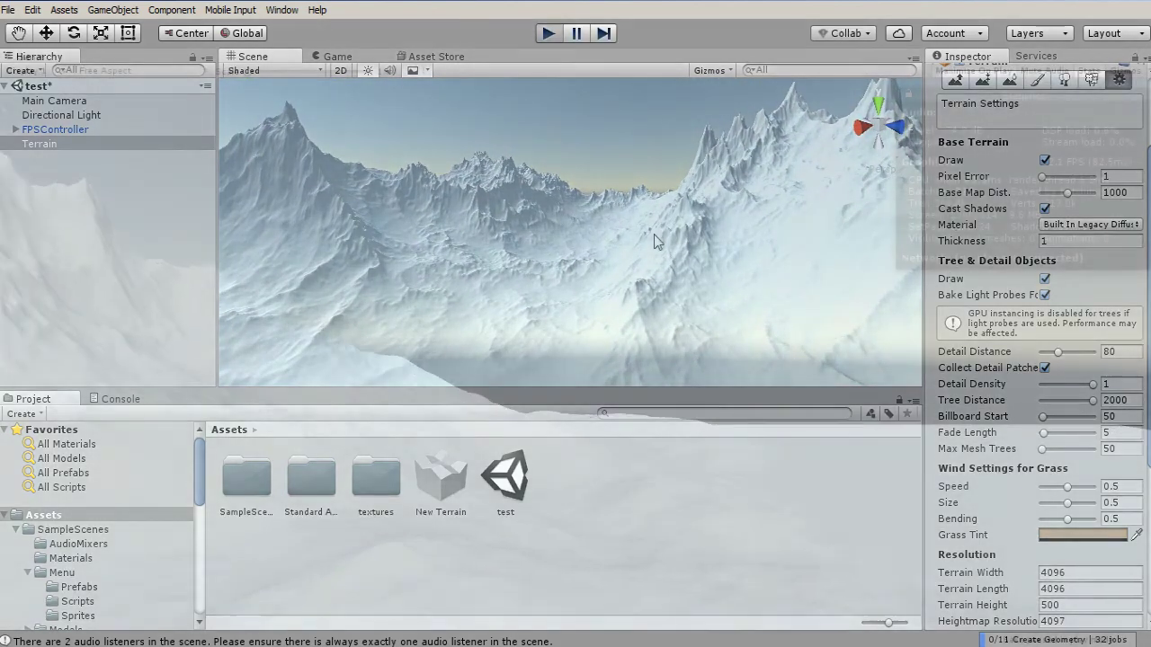